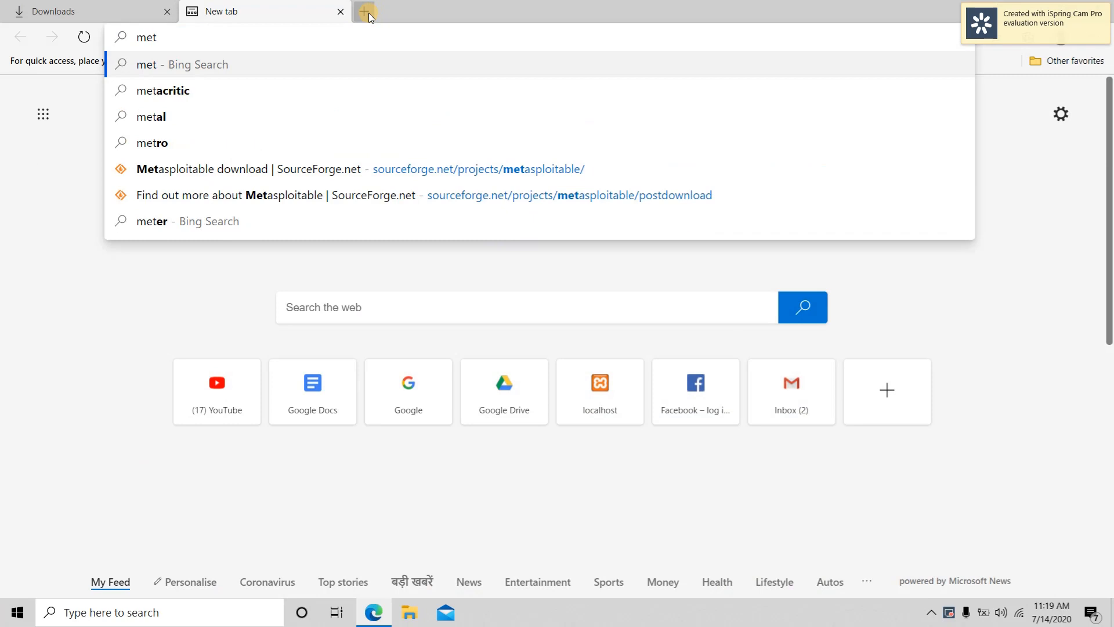
Step: Search the web for "metasploitable 2"
type("aspl")
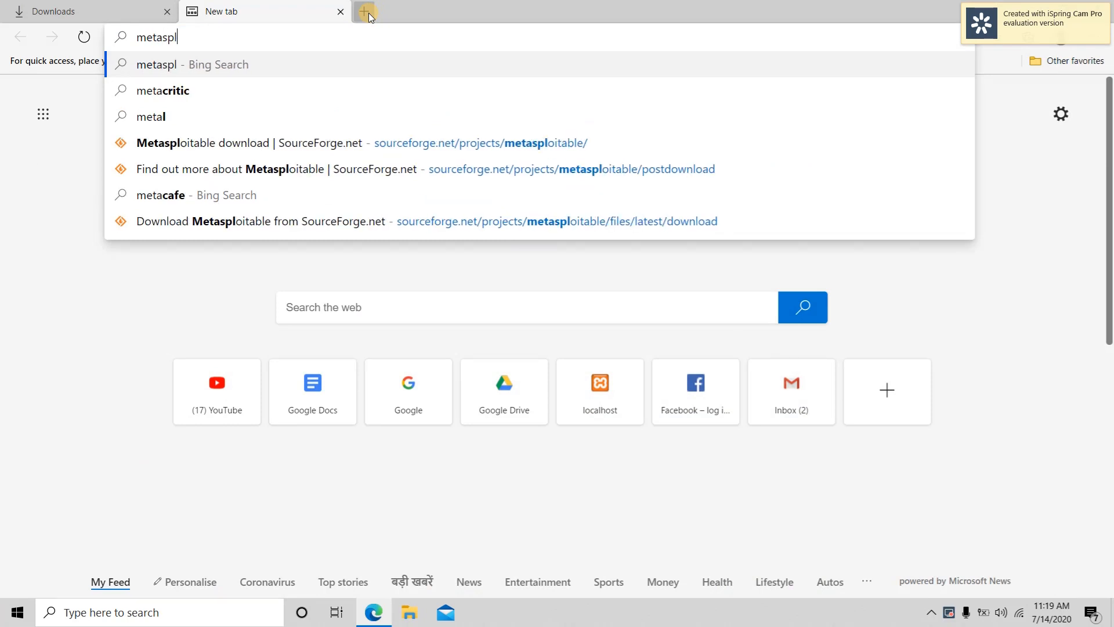
type("oitable")
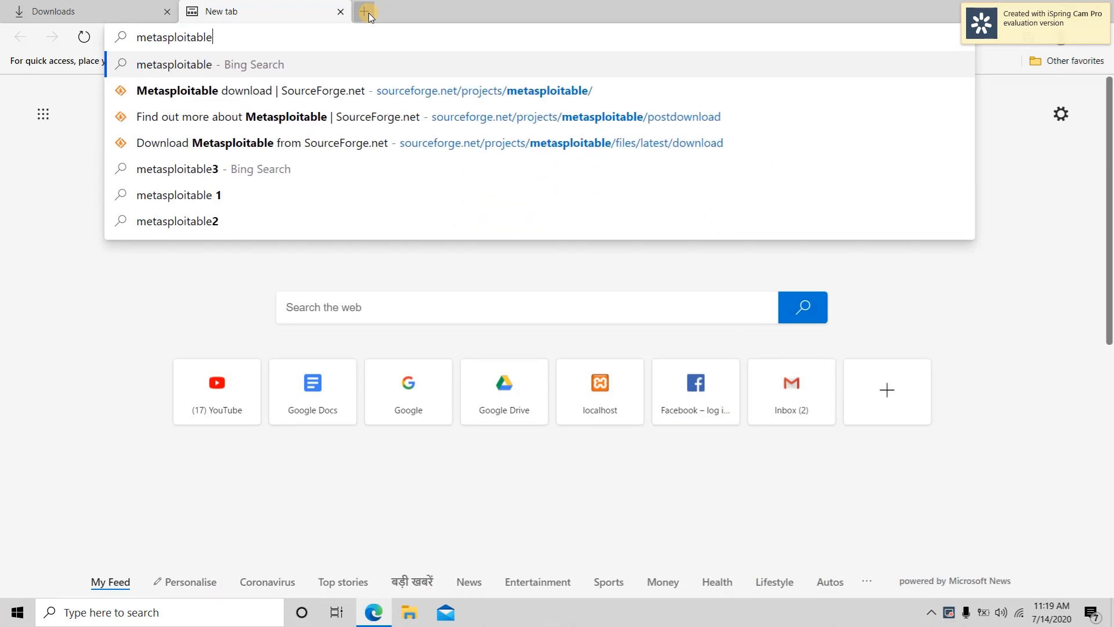
type(" 2")
key("Return")
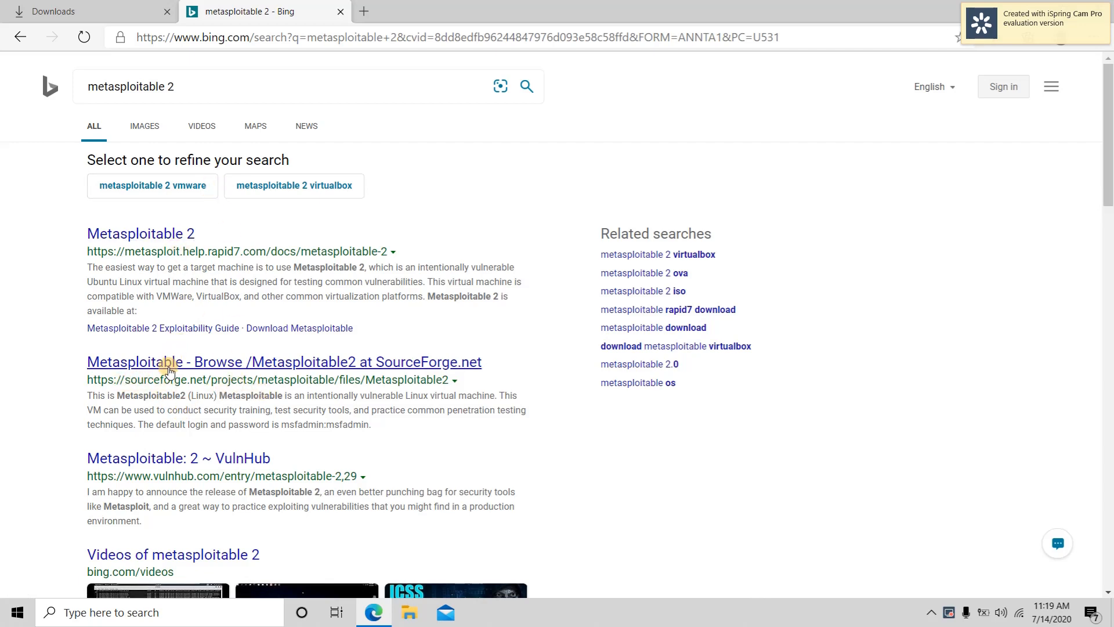
Step: Open Rapid7's Metasploitable 2 documentation from the results and follow its information.rapid7.com download link
left_click(156, 239)
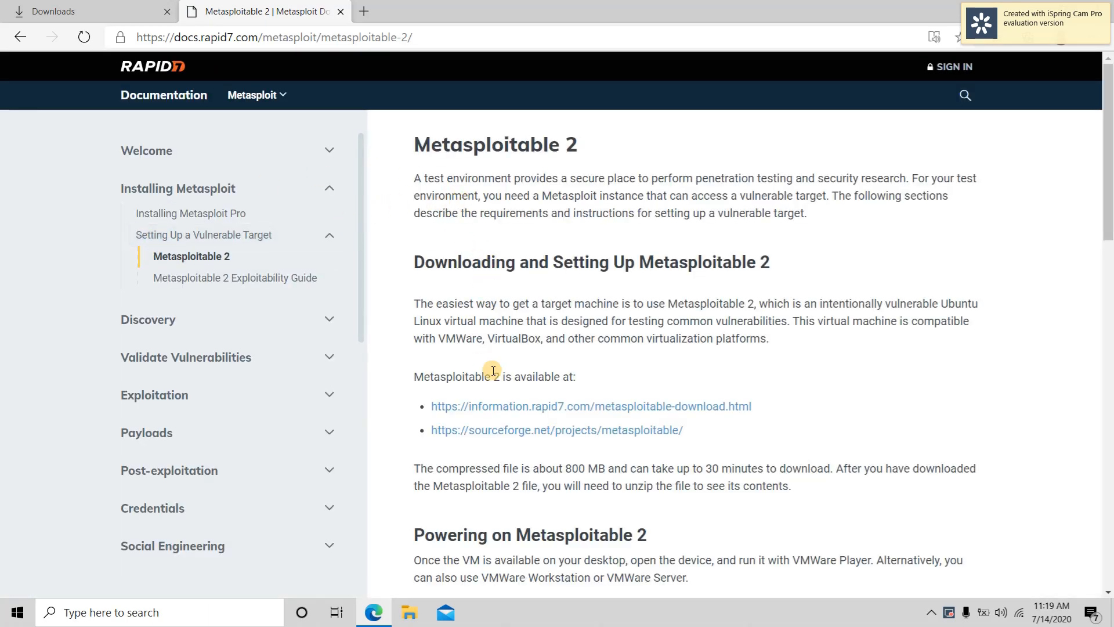
scroll(510, 377, "down", 1)
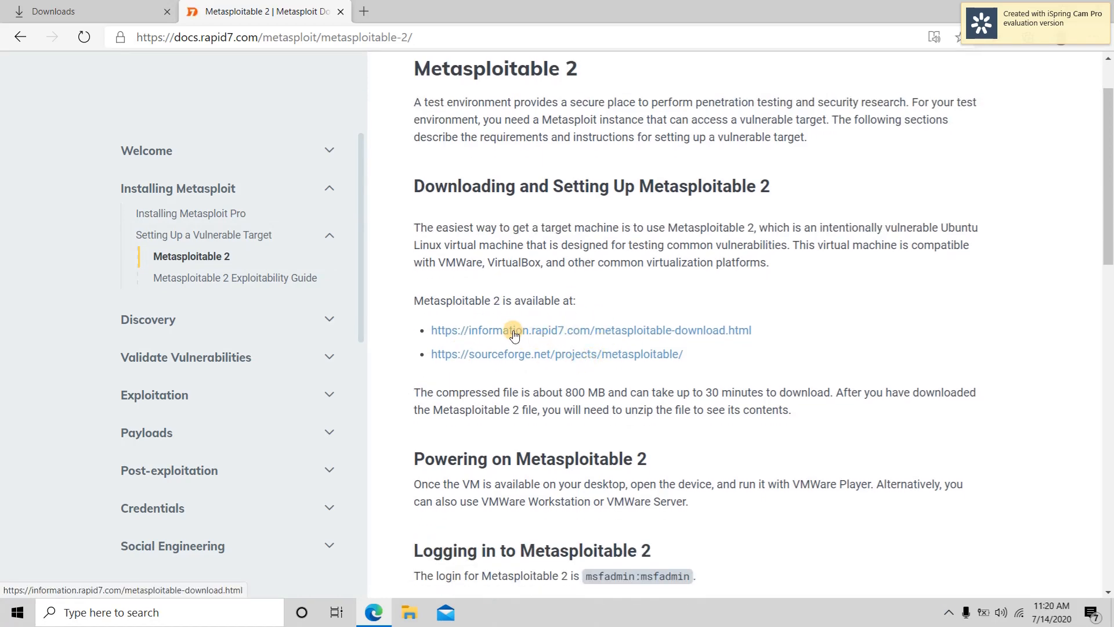
left_click(514, 332)
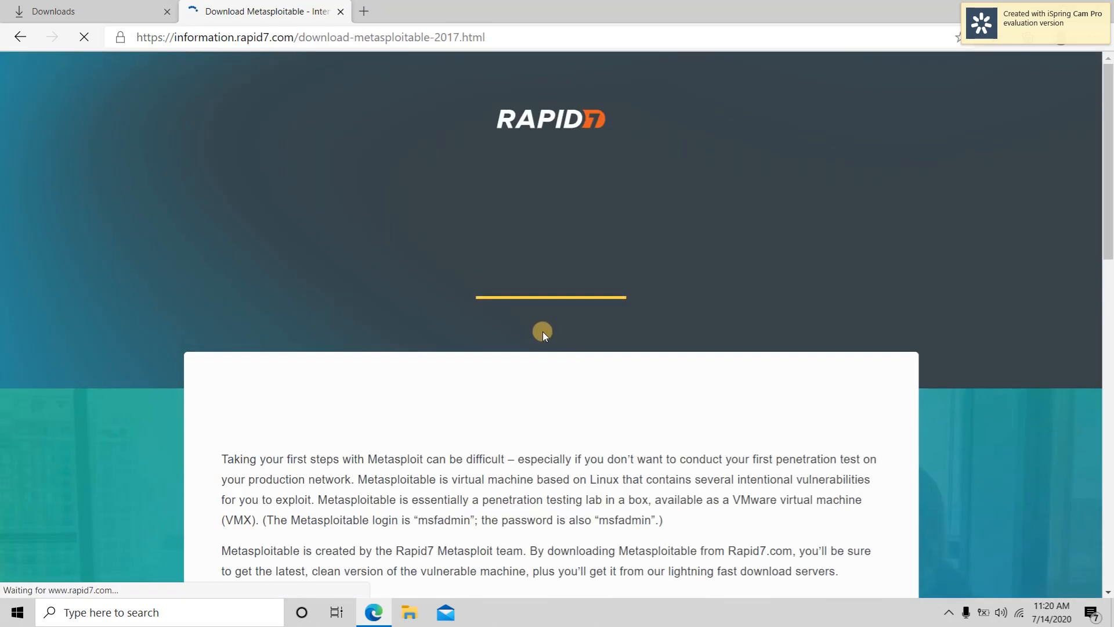
Step: Examine the Rapid7 Metasploitable download page and the fields its Download Now registration form asks for
scroll(368, 250, "down", 2)
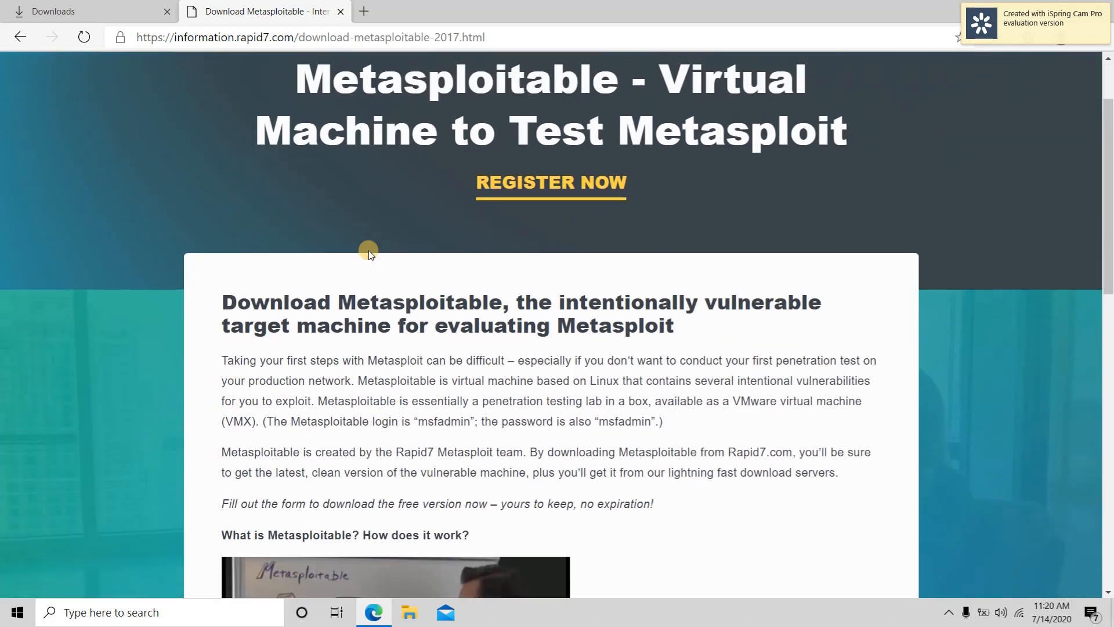
scroll(369, 254, "down", 10)
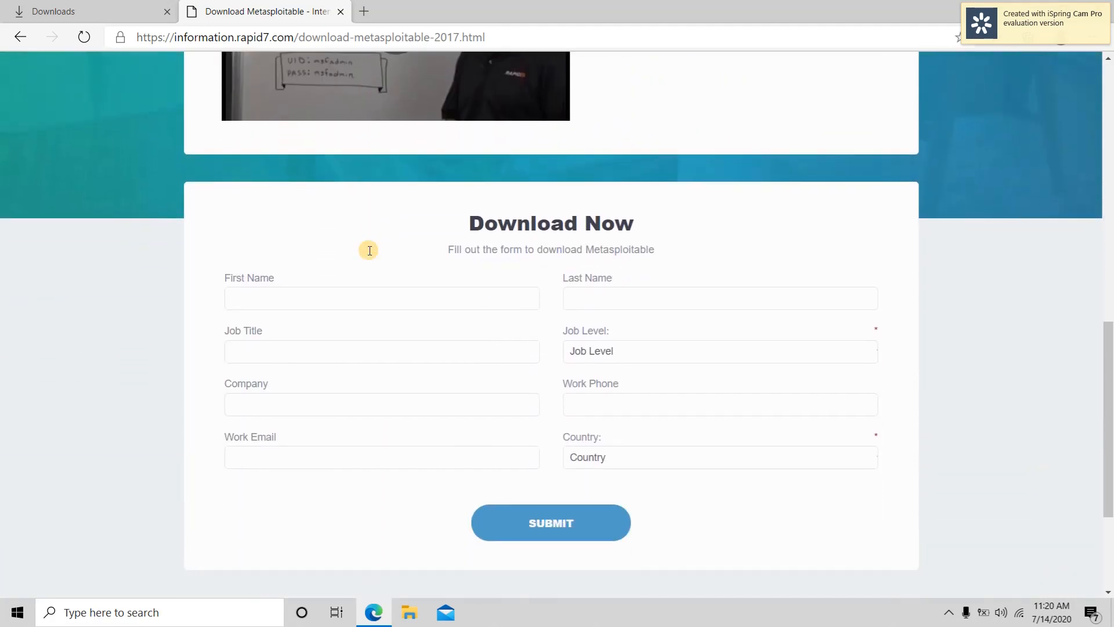
scroll(370, 250, "down", 2)
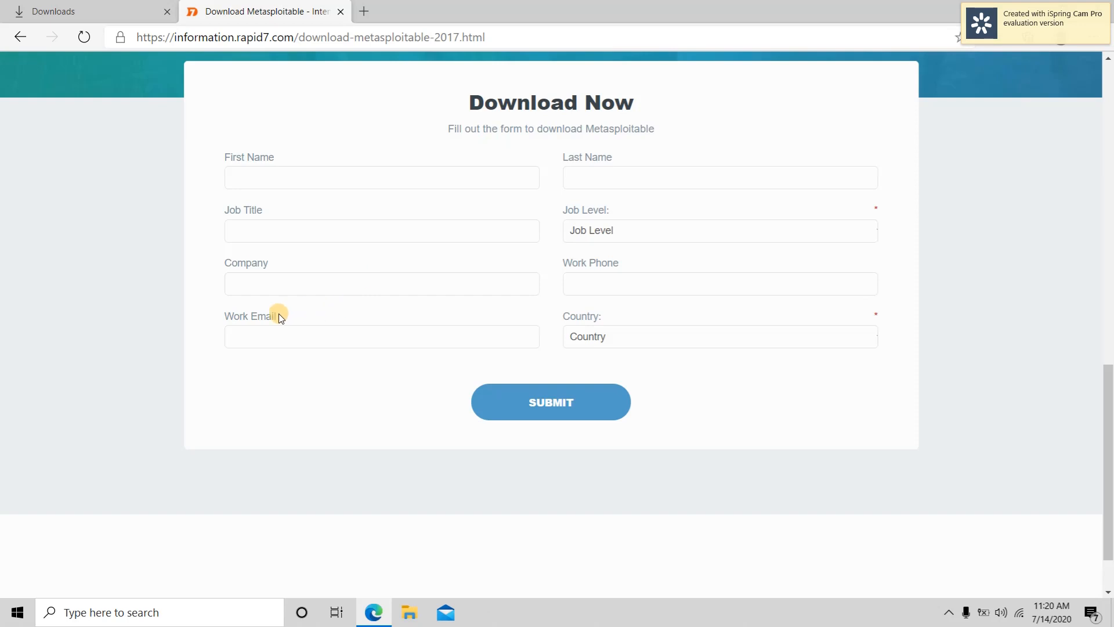
scroll(279, 313, "up", 2)
scroll(279, 314, "down", 2)
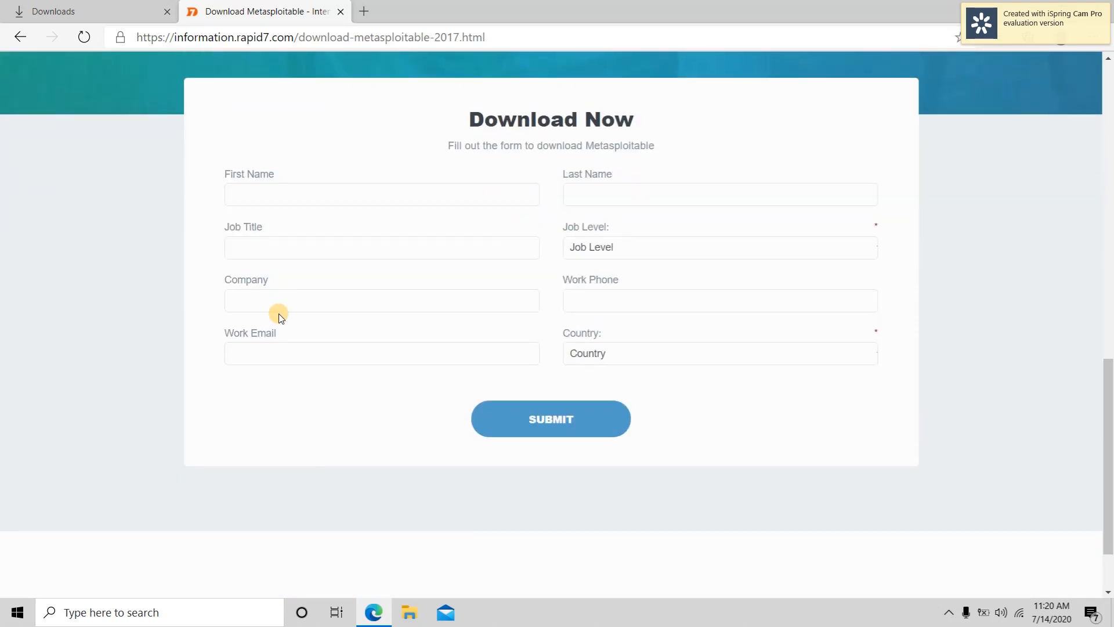
left_click(297, 363)
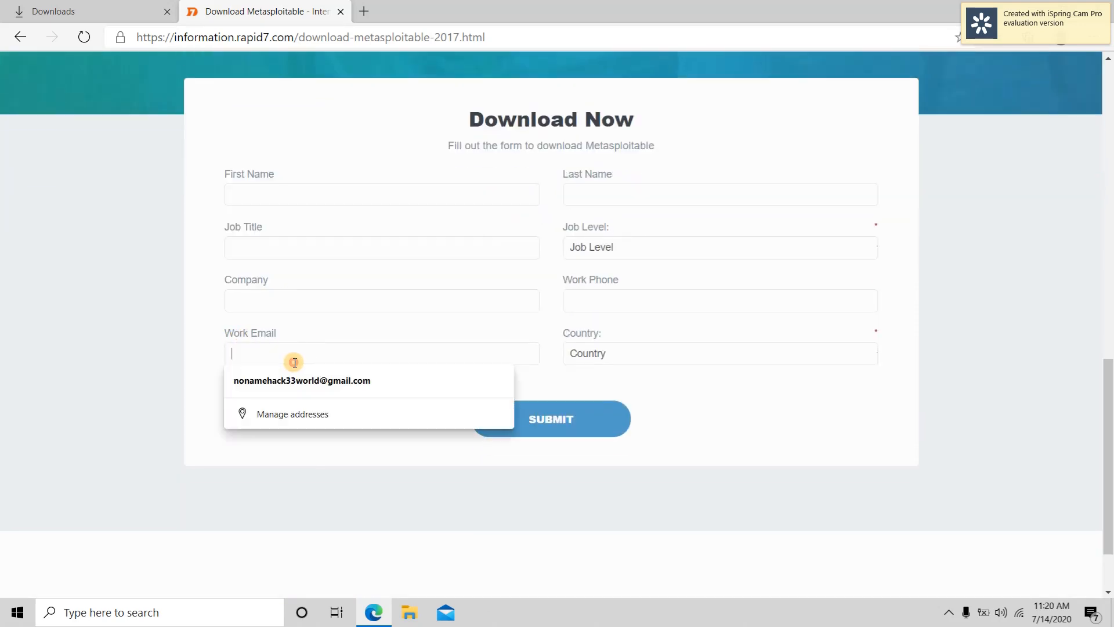
left_click(375, 326)
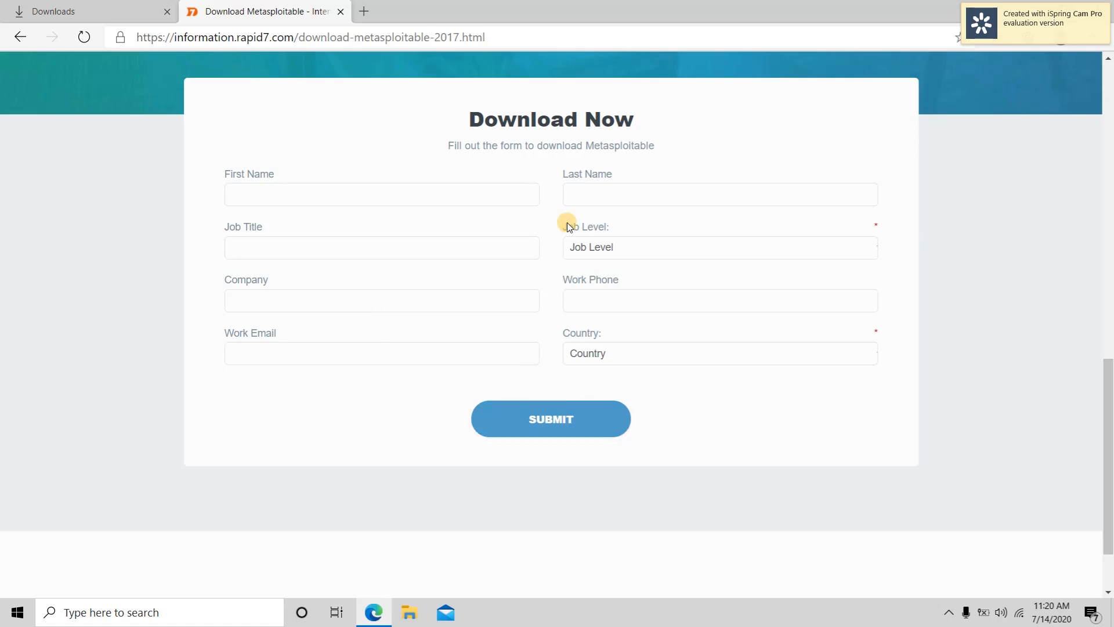
scroll(568, 226, "up", 1)
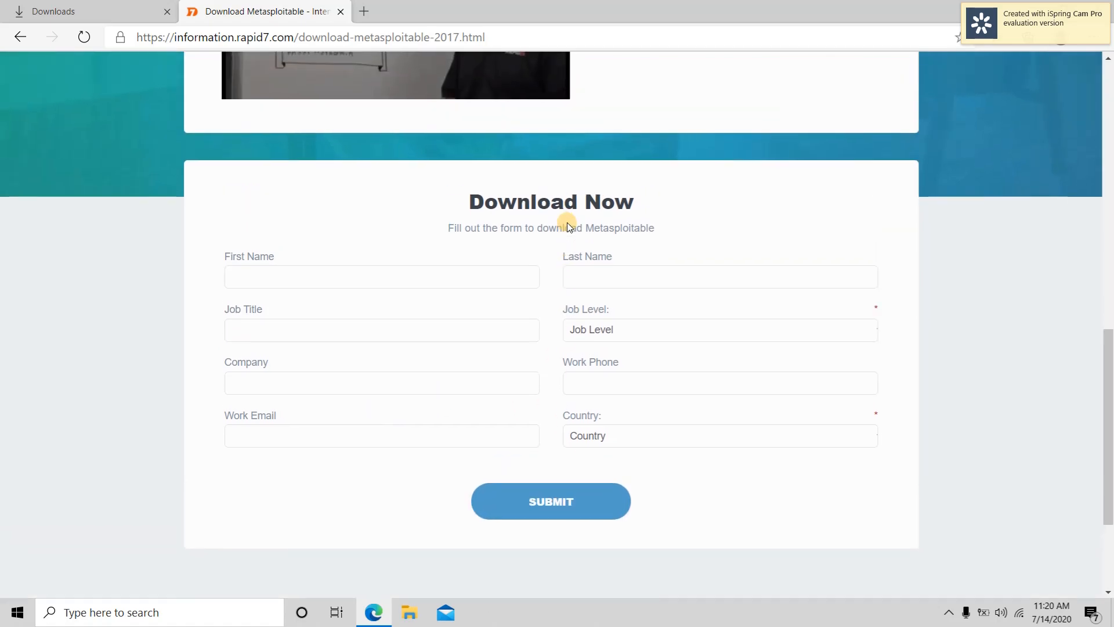
scroll(566, 221, "up", 5)
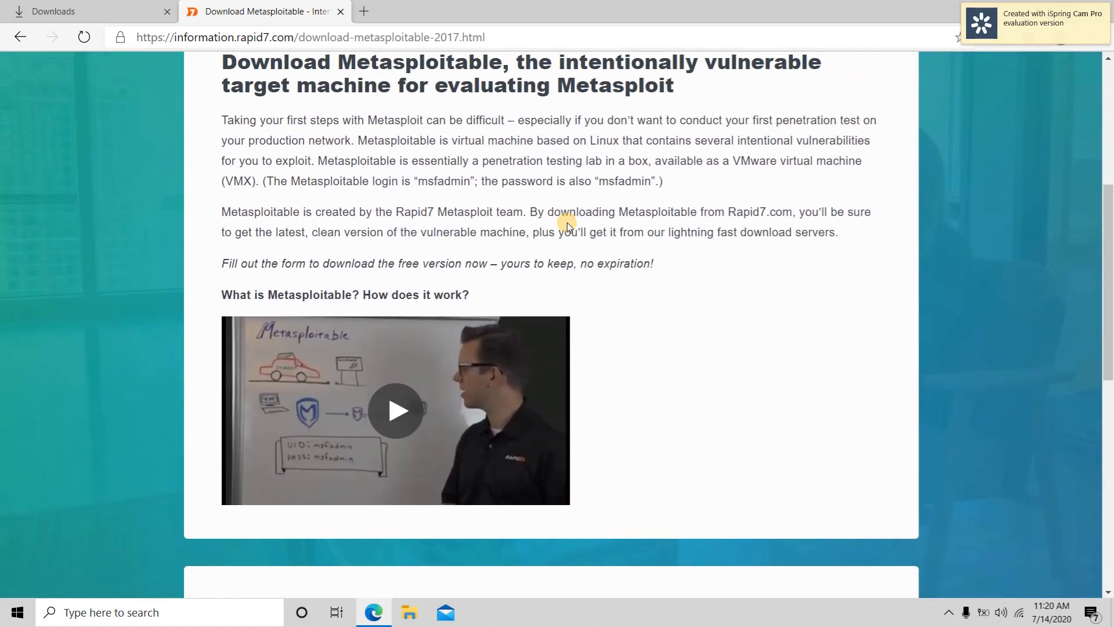
scroll(566, 222, "up", 4)
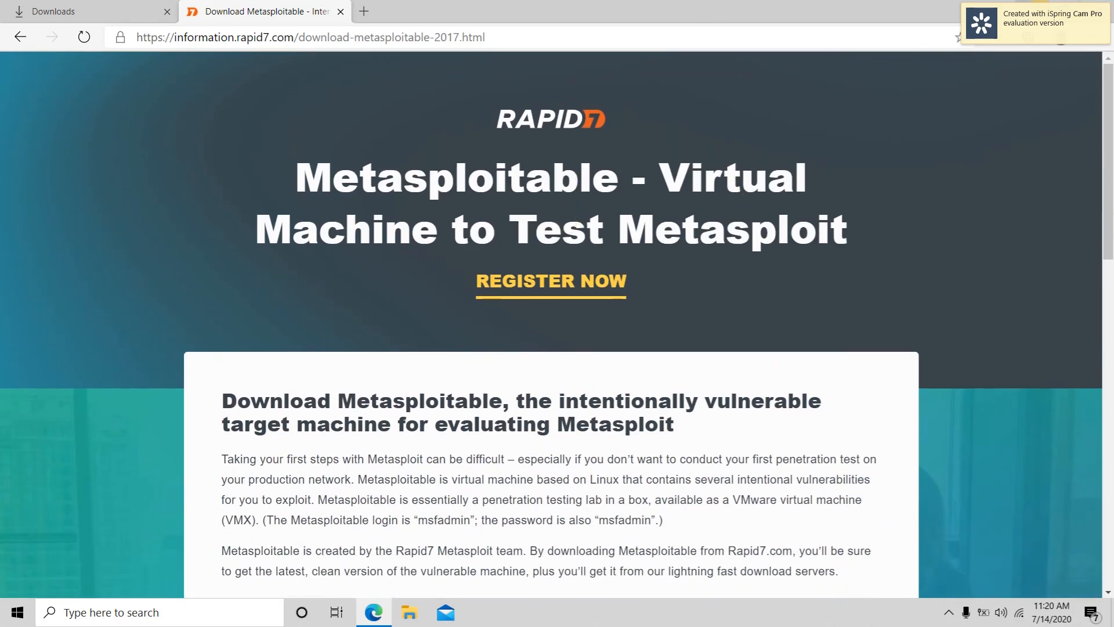
Step: Locate the downloaded metasploitable-linux-2.0.0 archive in the Downloads folder and move it to the desktop
left_click(76, 6)
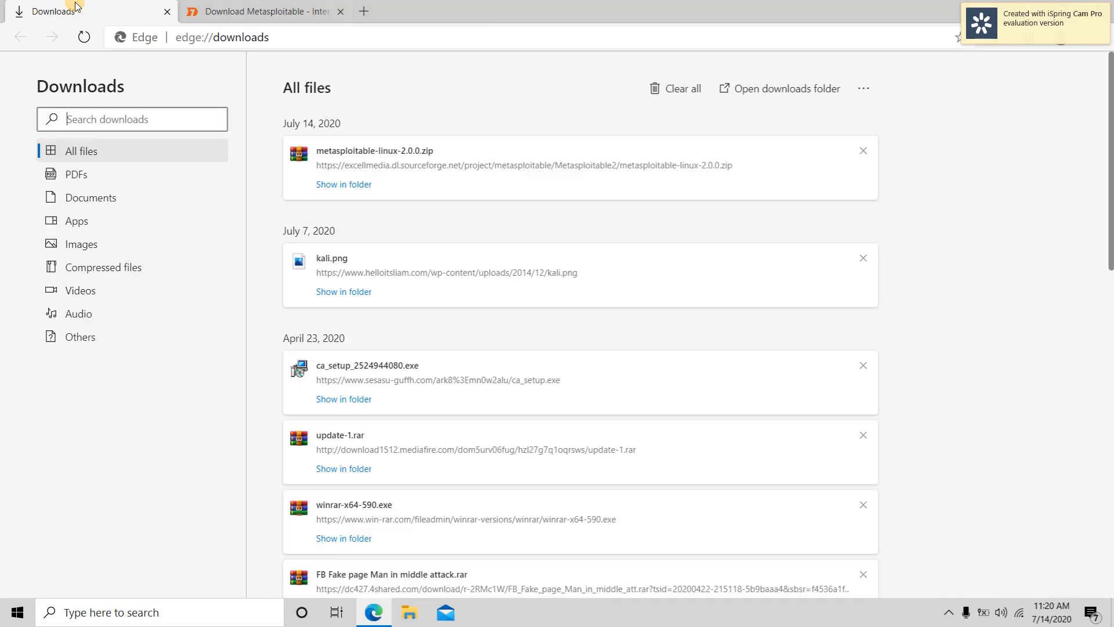
left_click(348, 184)
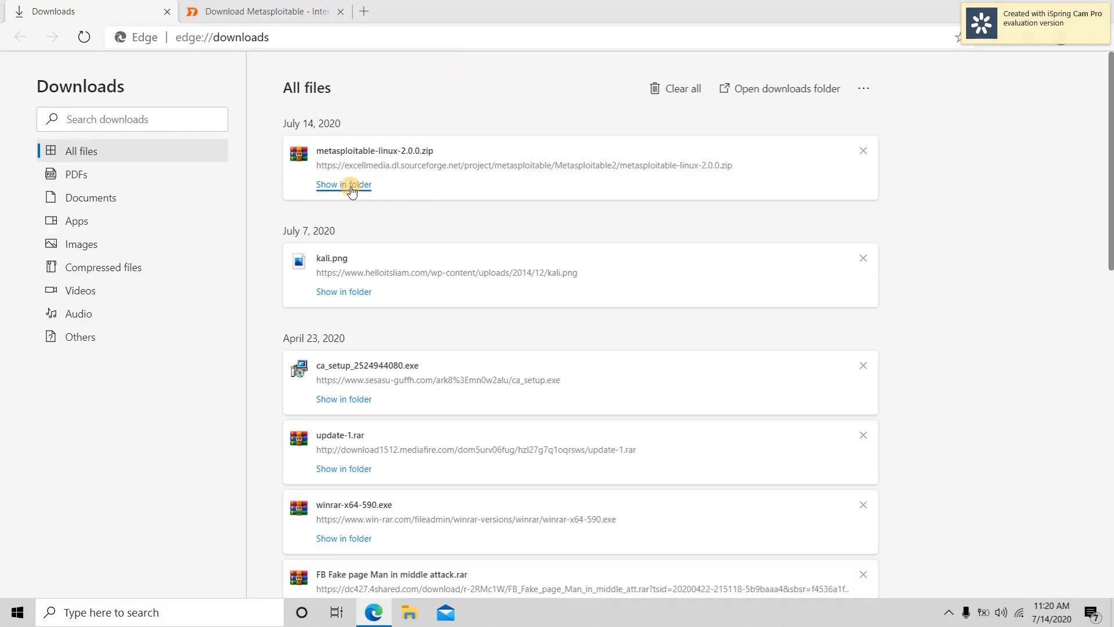
left_click(225, 128)
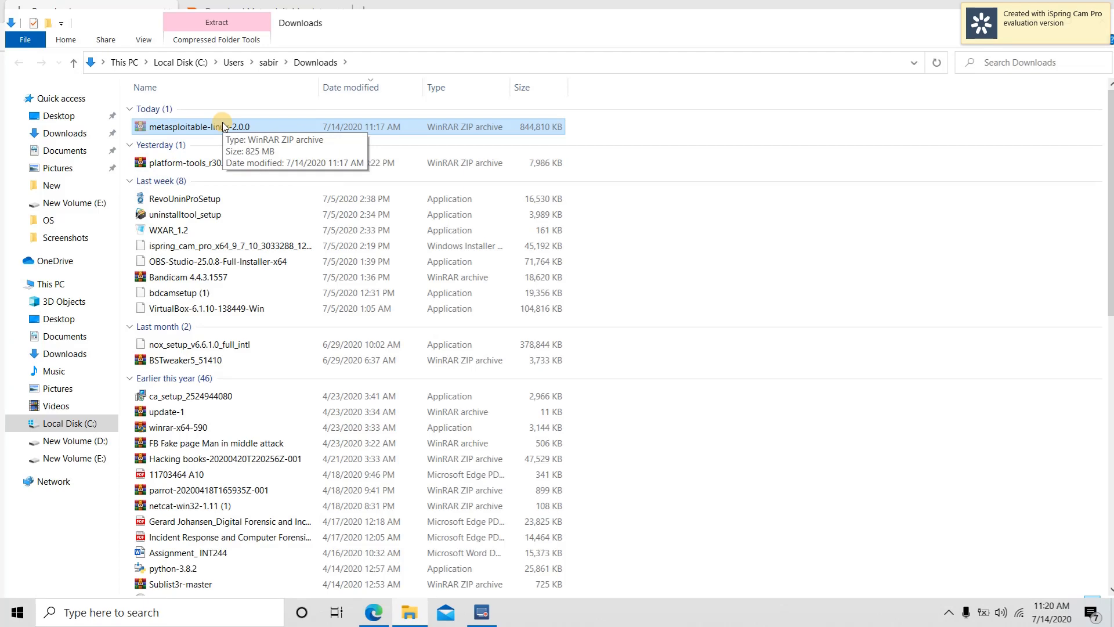
left_click(1098, 22)
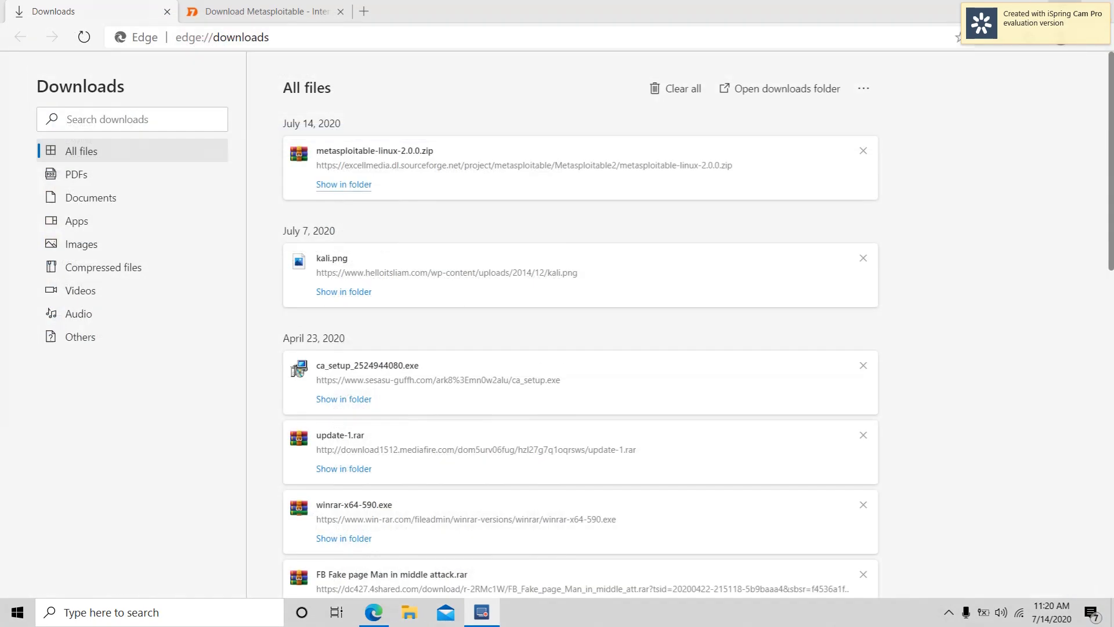
key("super+d")
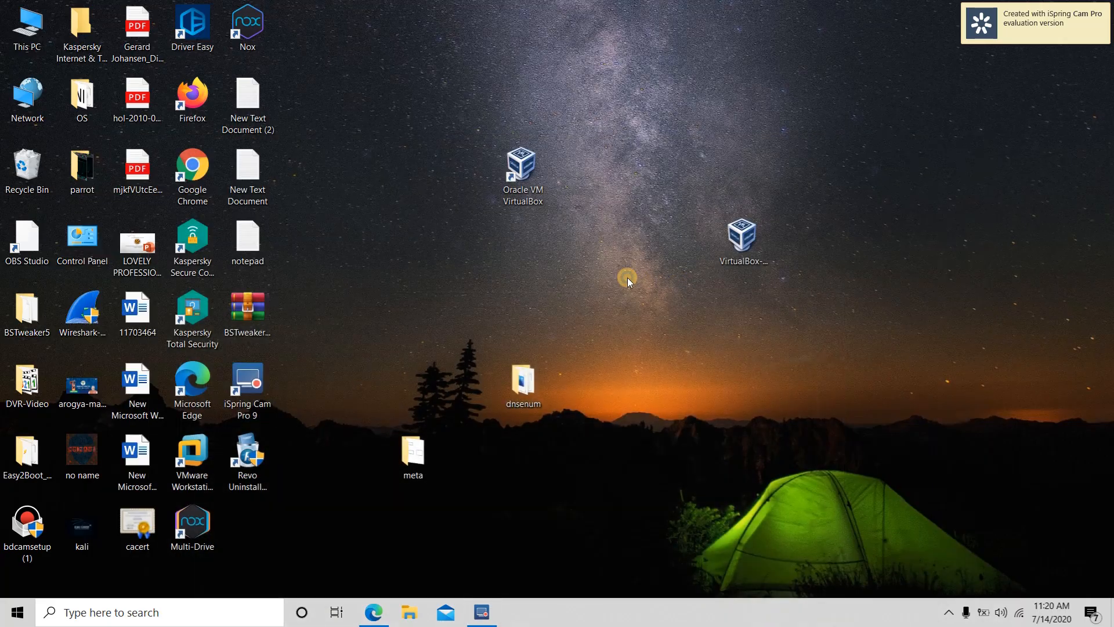
right_click(628, 277)
left_click(681, 343)
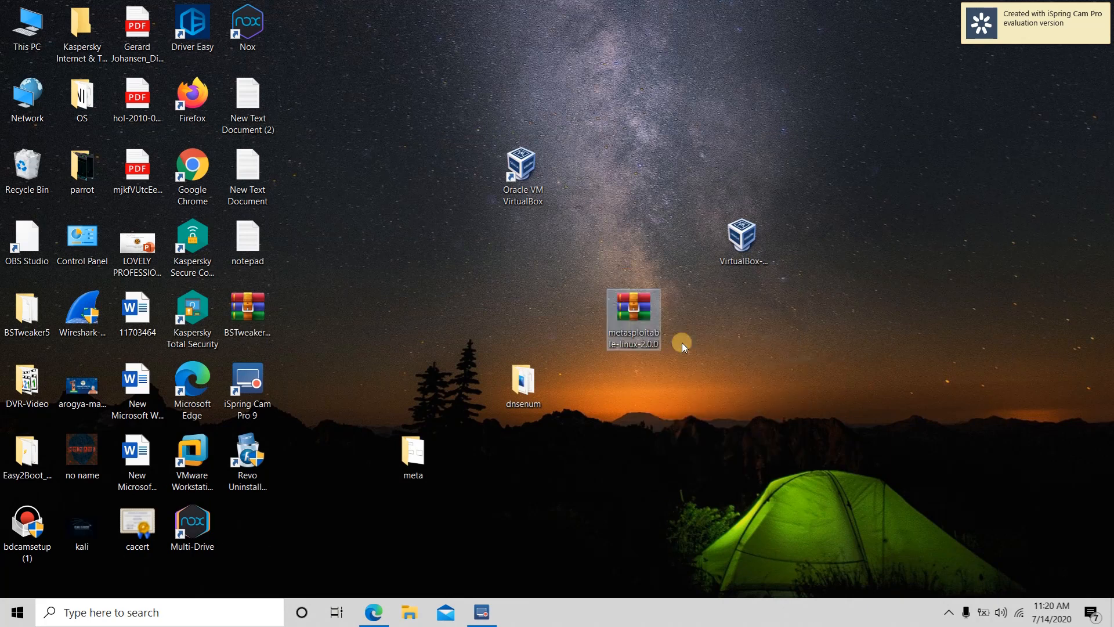
Step: Extract the metasploitable-linux-2.0.0 archive onto the desktop and check the virtual disk file in the extracted Metasploitable2-Linux folder
right_click(649, 316)
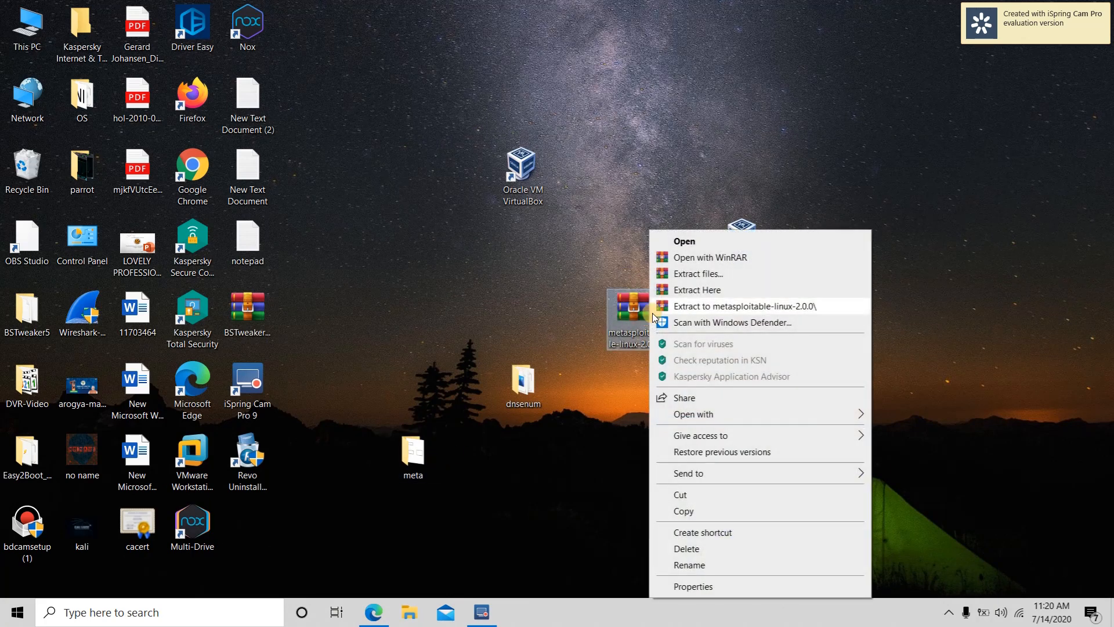
left_click(695, 292)
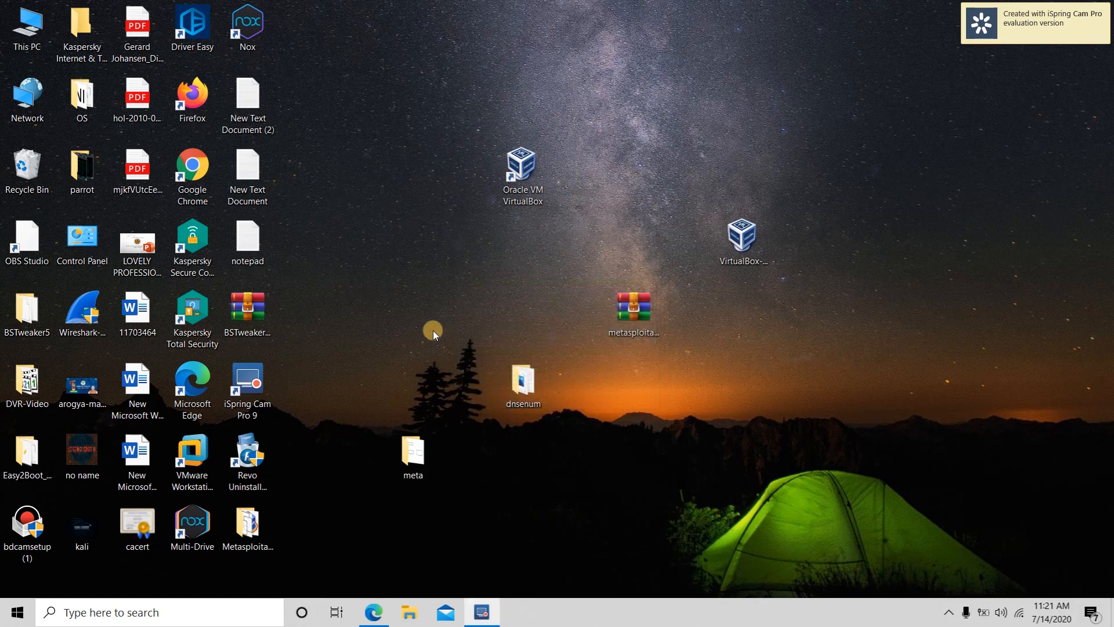
left_click(259, 512)
double_click(259, 513)
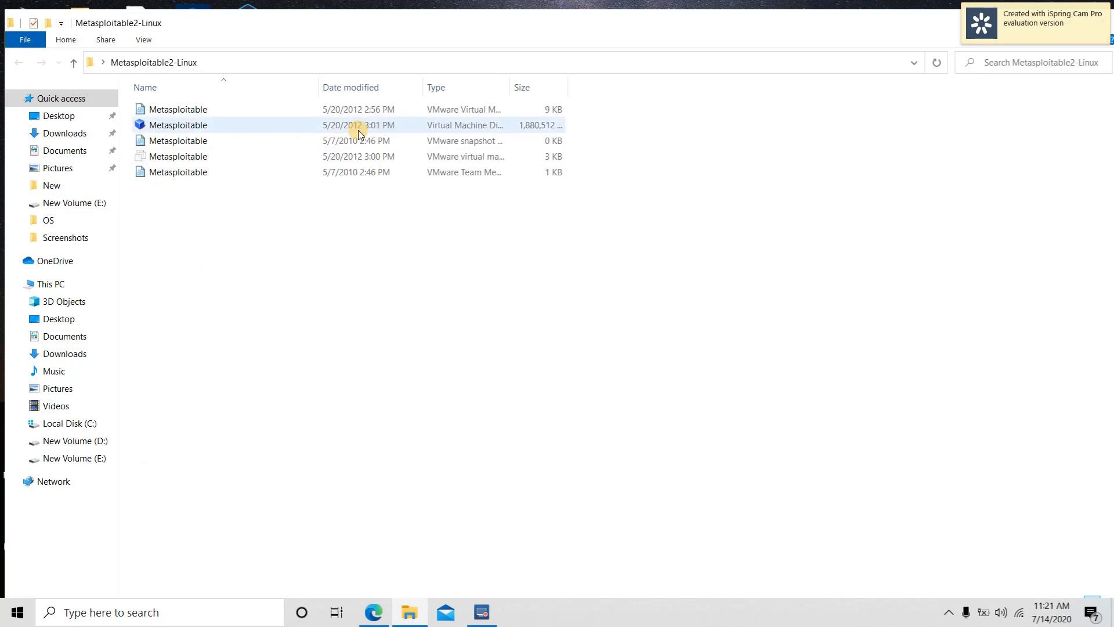
left_click(303, 124)
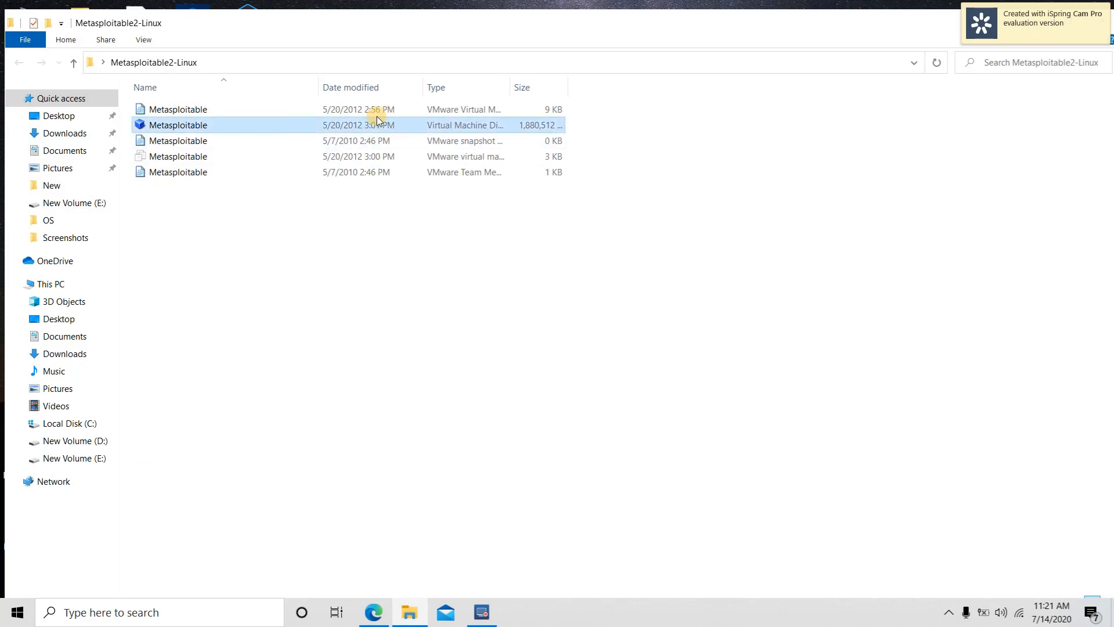
left_click(756, 213)
left_click(1102, 19)
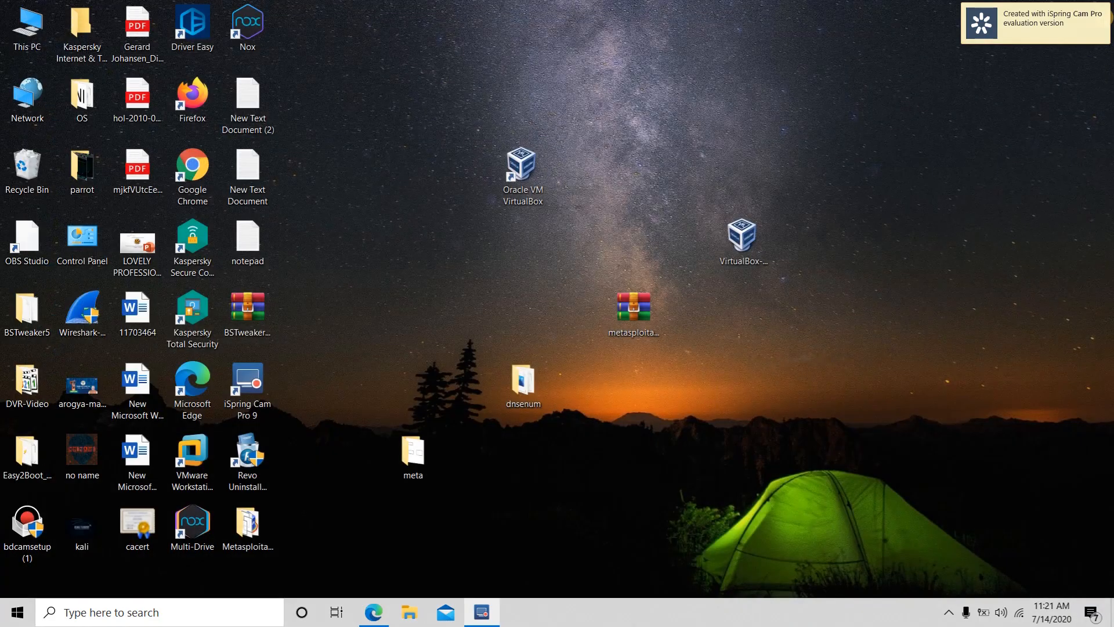
Step: Launch Oracle VM VirtualBox and start creating a new virtual machine named "metasploitable 2"
double_click(524, 168)
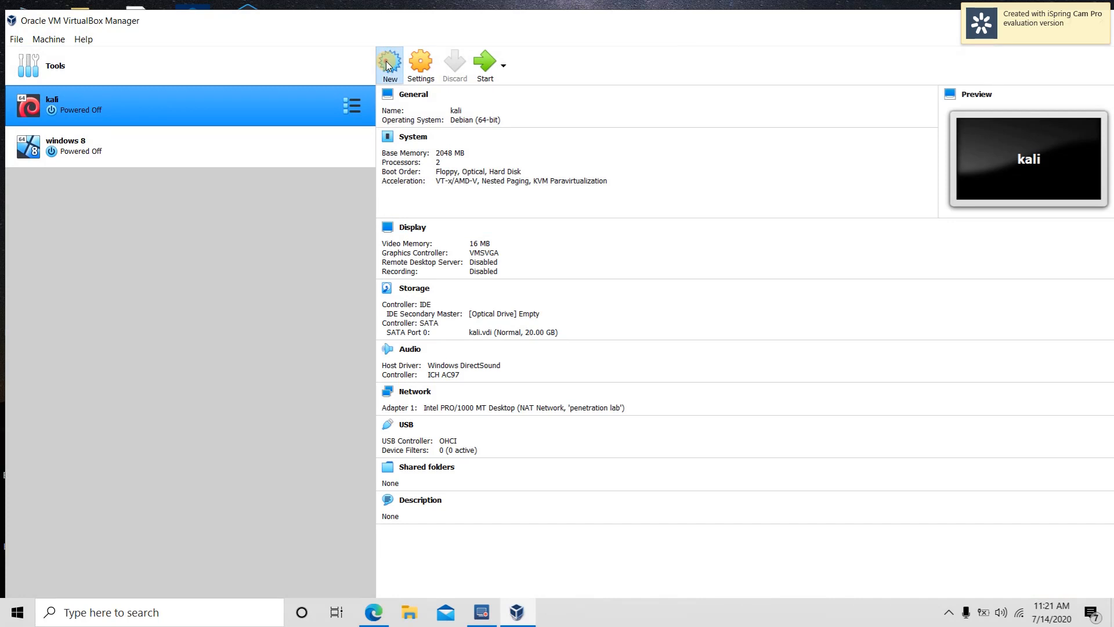
left_click(387, 64)
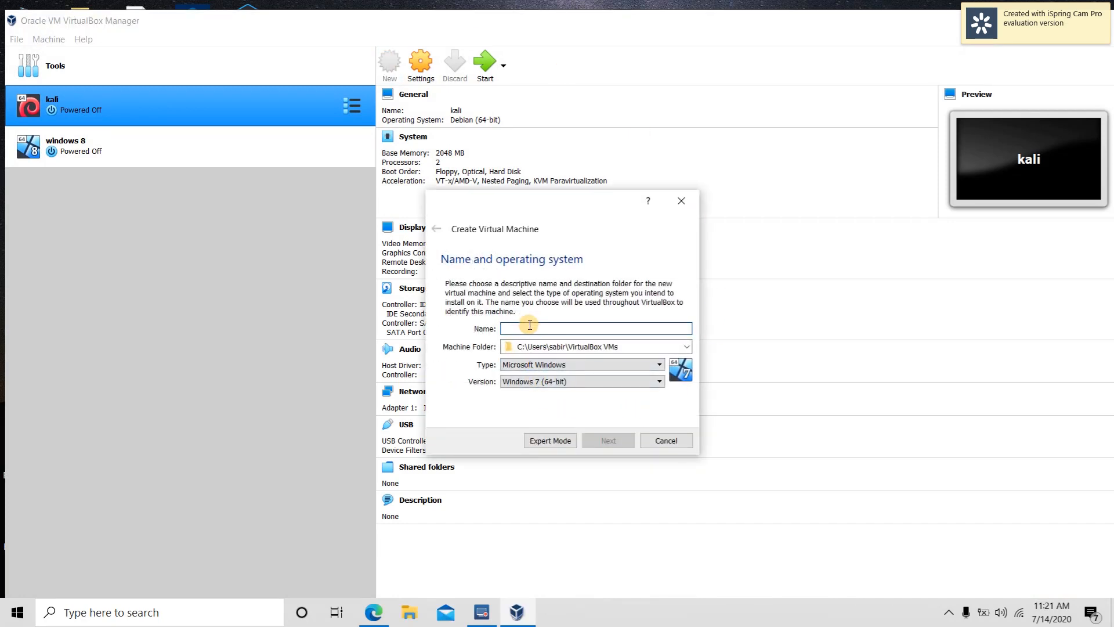
type("metasploitable 2")
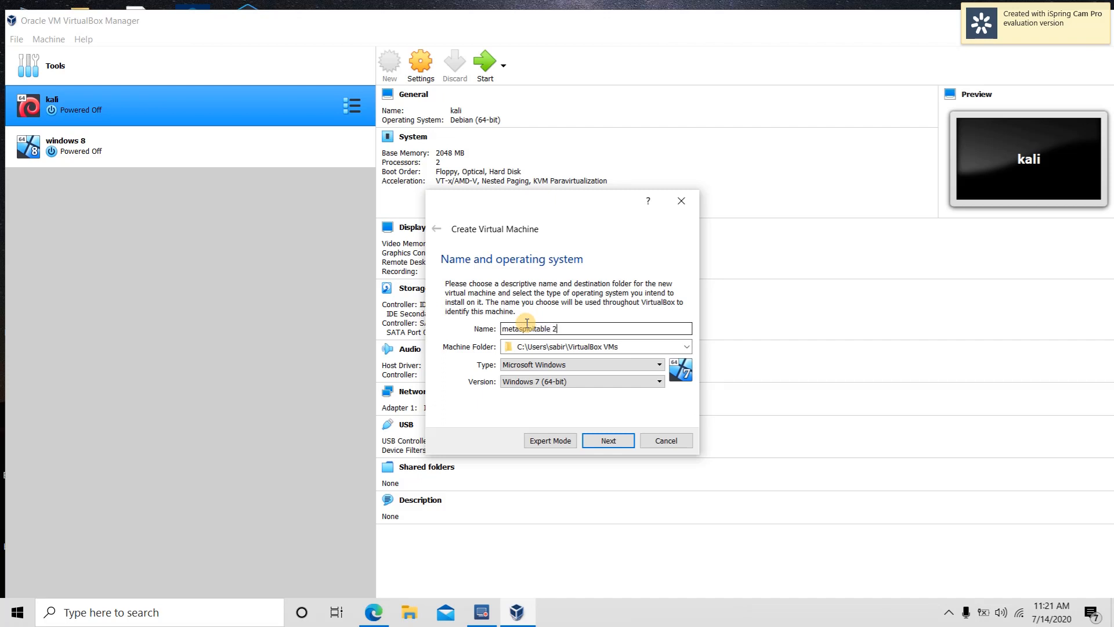
Step: Set the new machine's type to Linux and version to Other Linux (64-bit), and continue to the memory size page
left_click(552, 363)
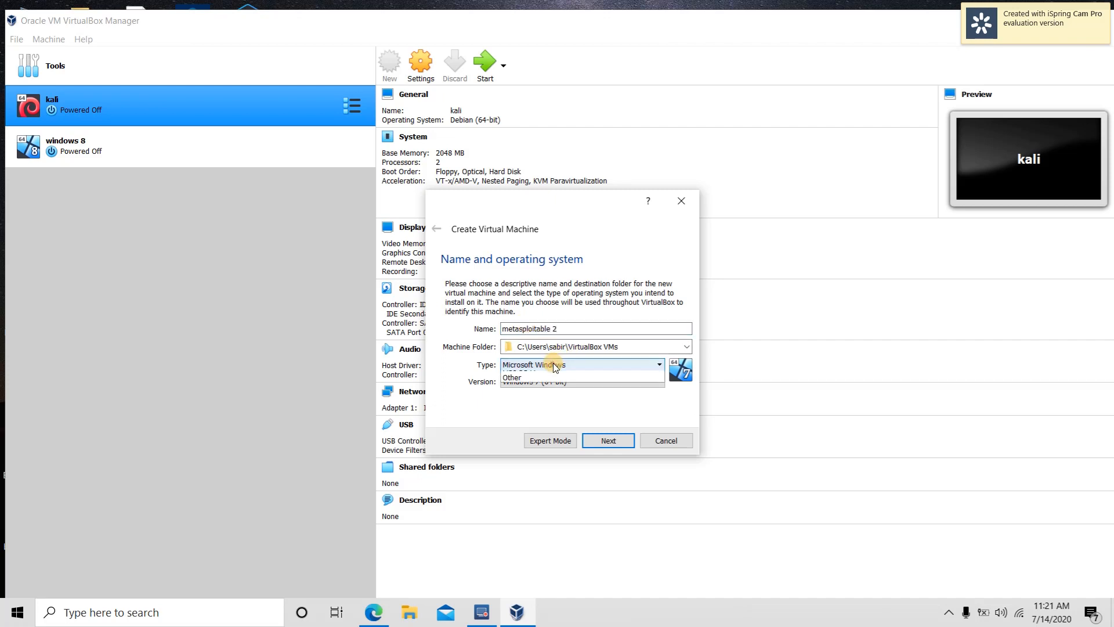
left_click(527, 385)
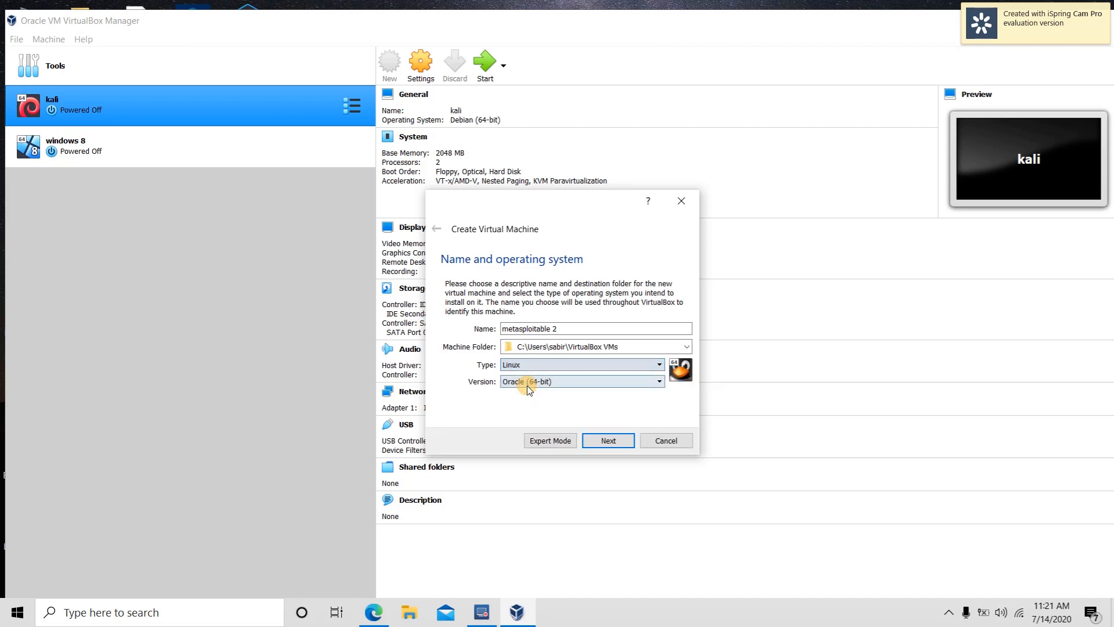
left_click(524, 383)
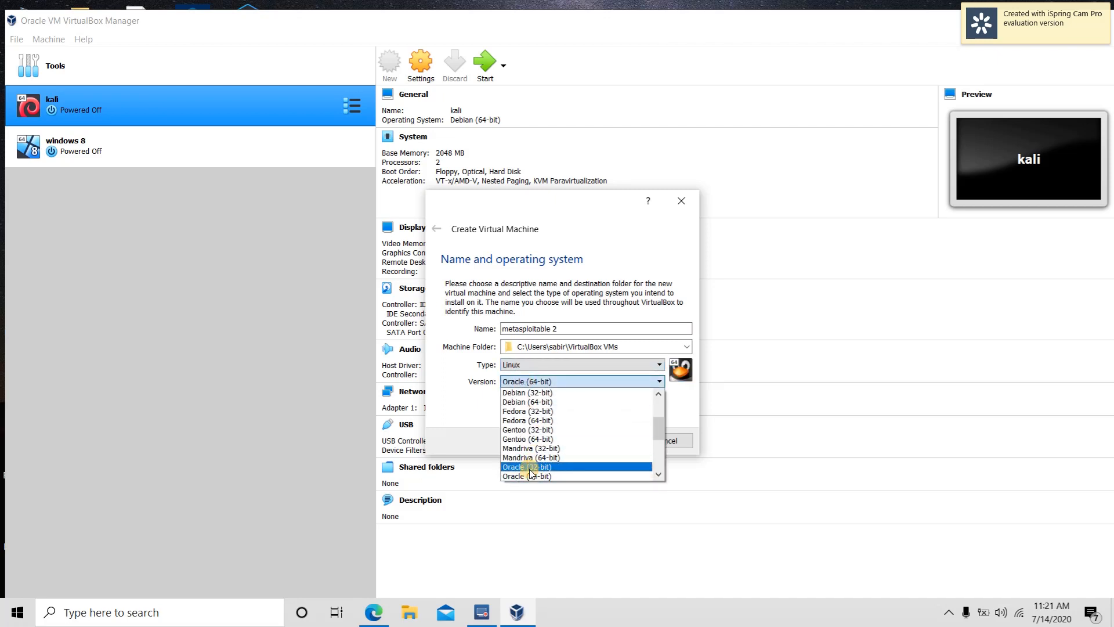
scroll(528, 470, "down", 4)
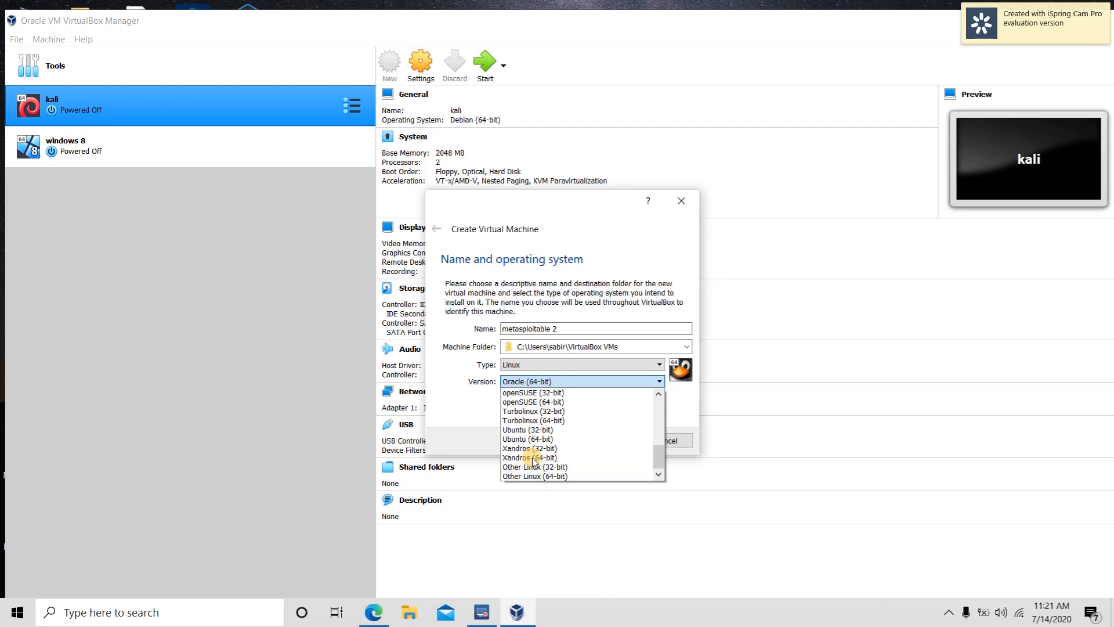
left_click(528, 475)
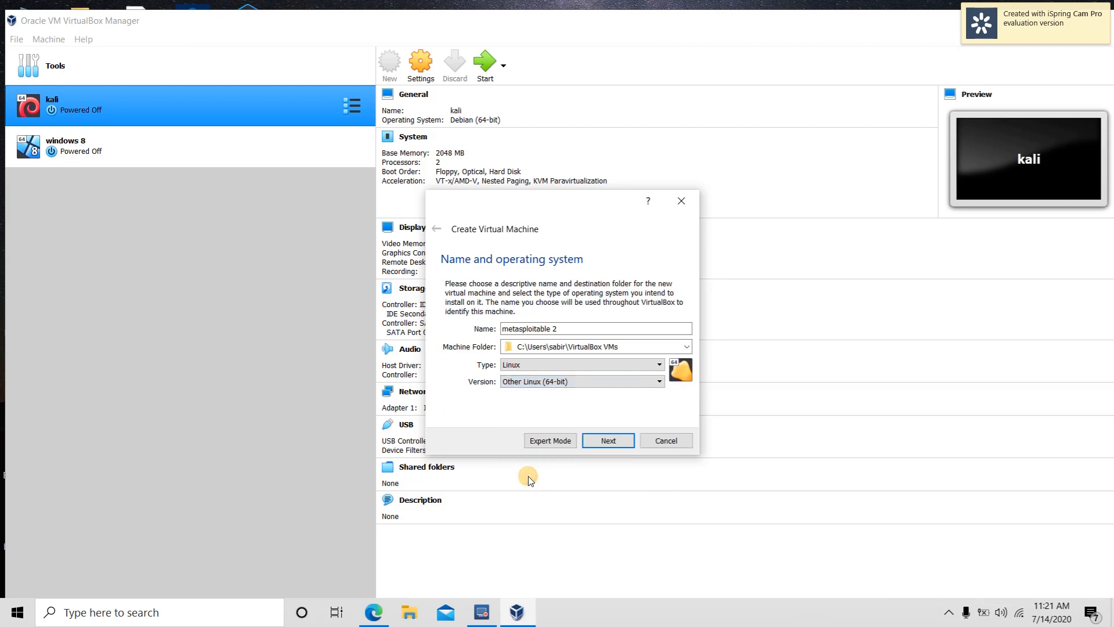
left_click(607, 440)
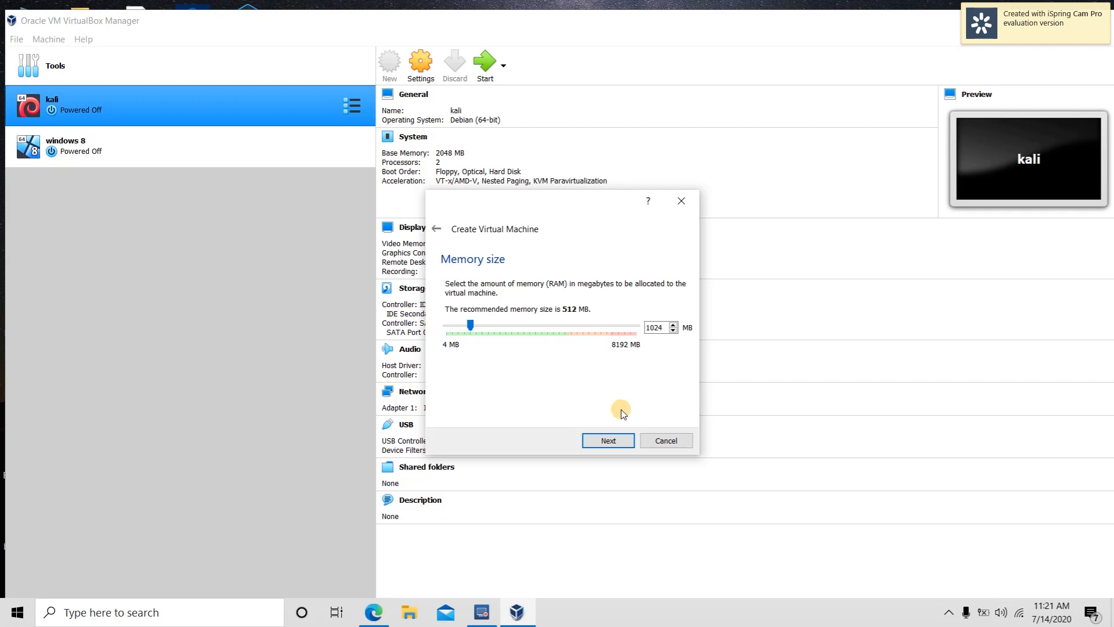
Step: Accept 1024 MB of memory for the new machine and choose to use an existing virtual hard disk file
left_click(594, 445)
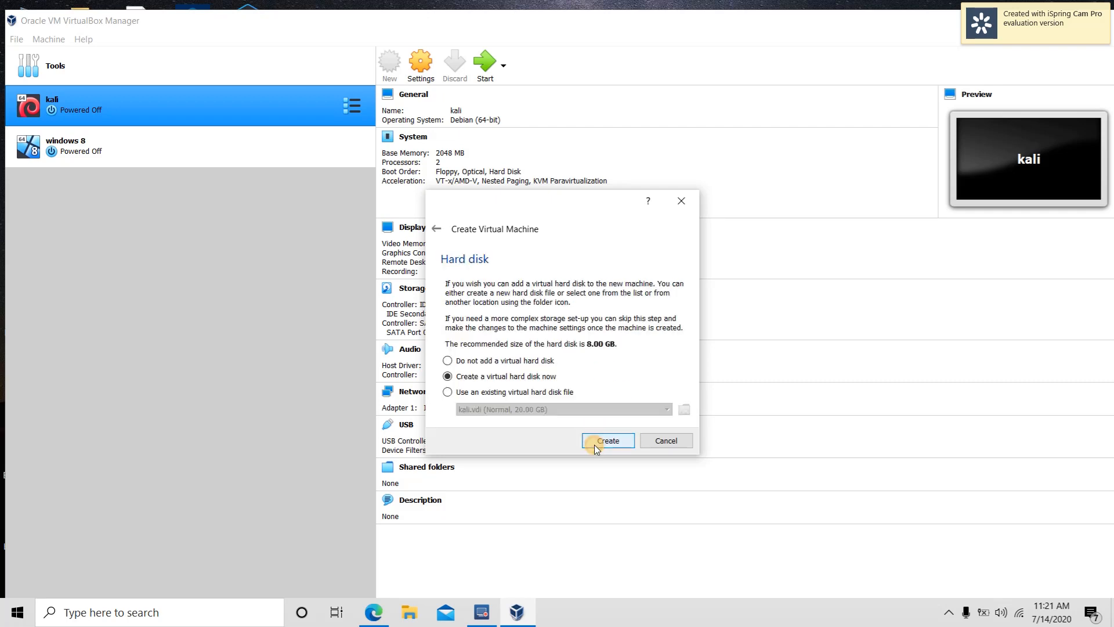
left_click(473, 393)
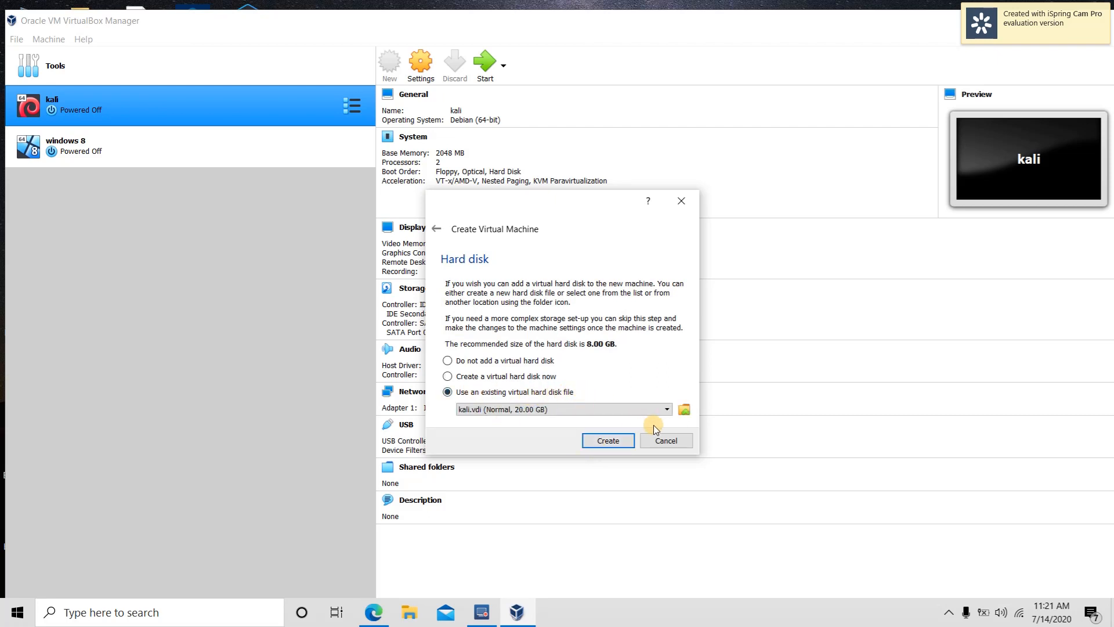
left_click(686, 411)
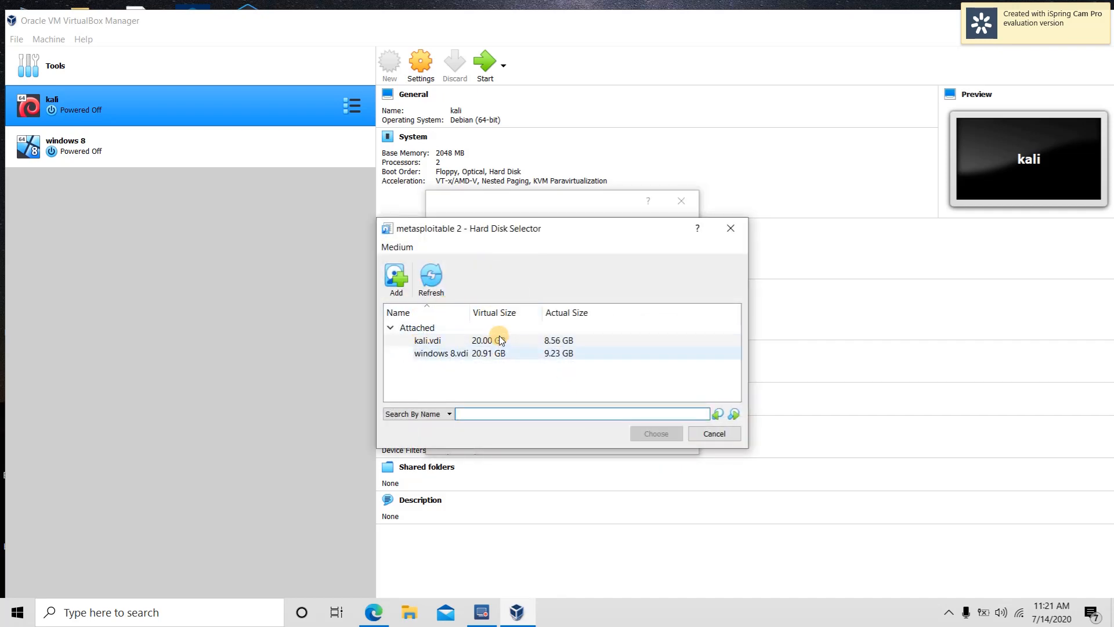
Step: Add the Metasploitable disk file from the desktop's Metasploitable2-Linux folder, choose it as the hard disk and create the machine
left_click(398, 277)
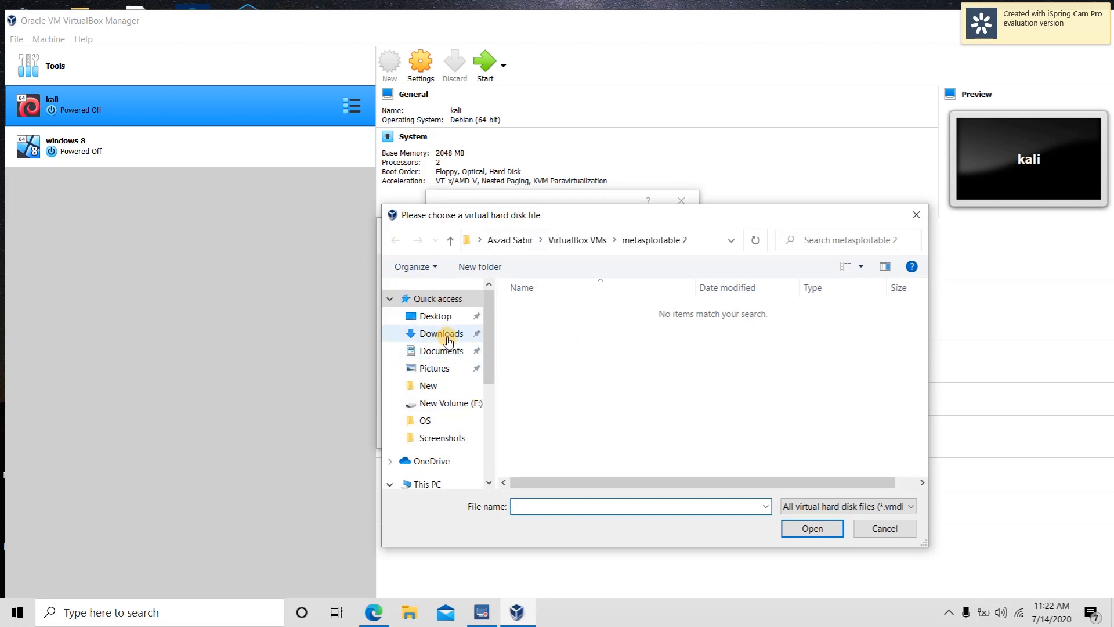
left_click(442, 317)
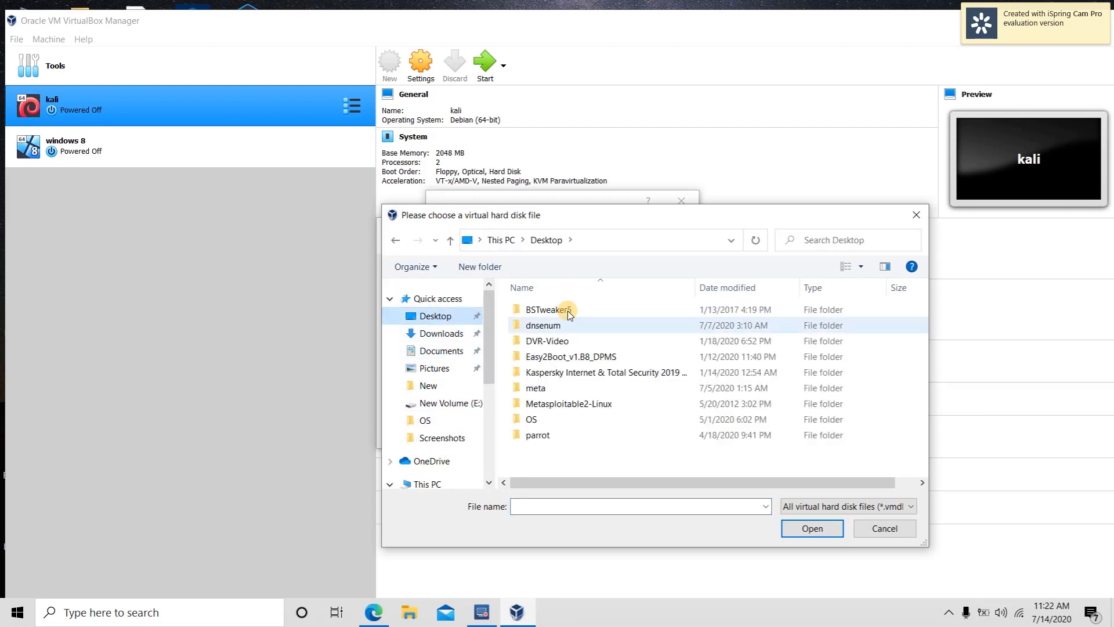
left_click(573, 405)
double_click(573, 405)
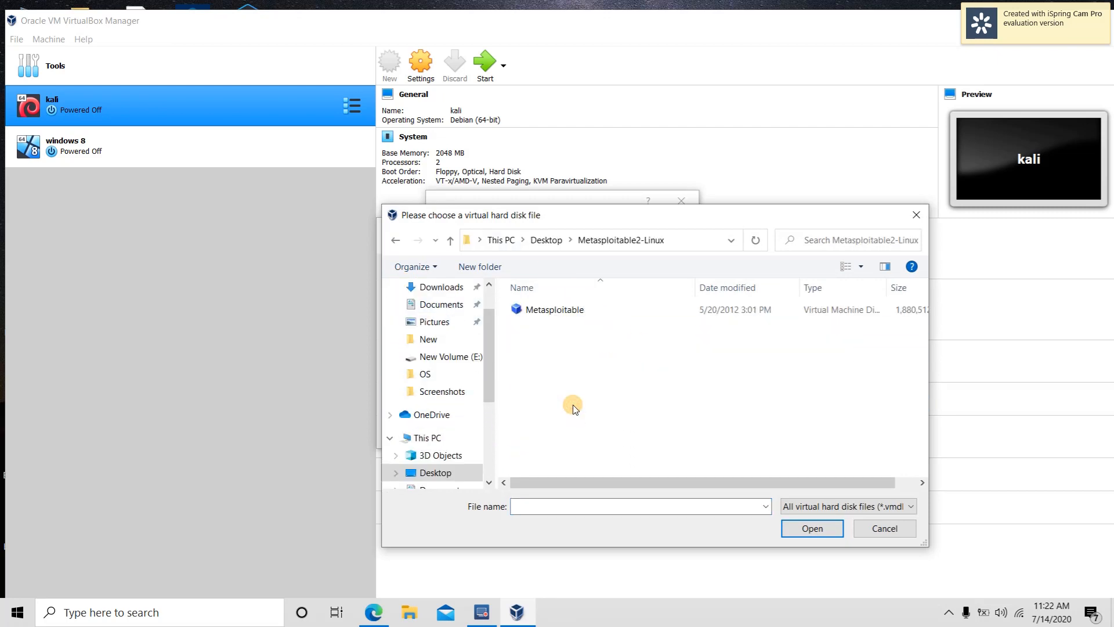
left_click(566, 309)
left_click(818, 529)
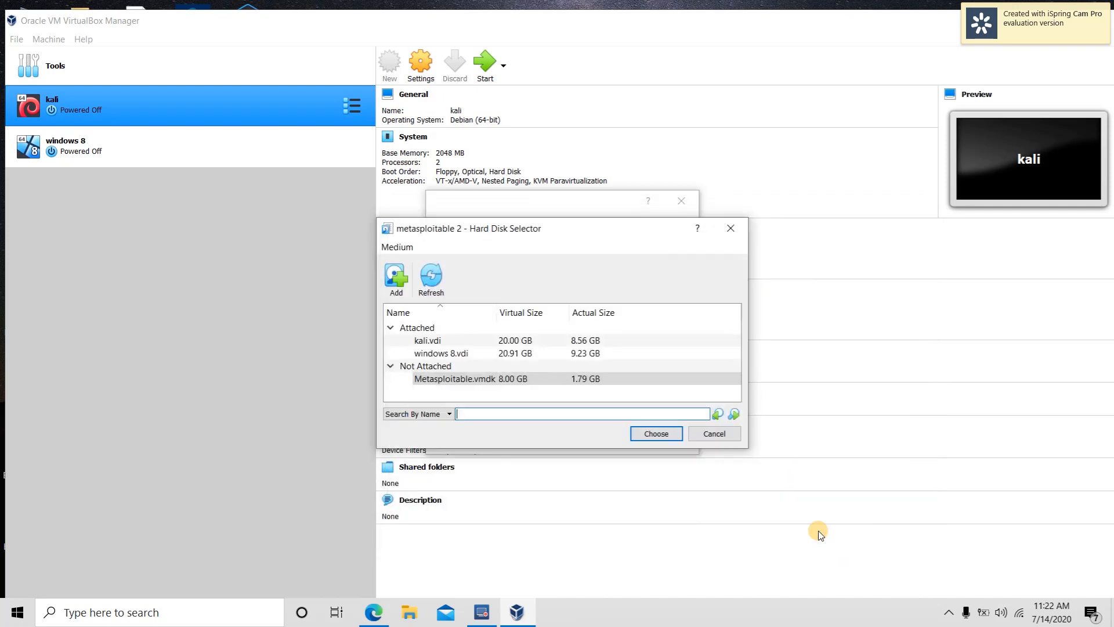
left_click(658, 439)
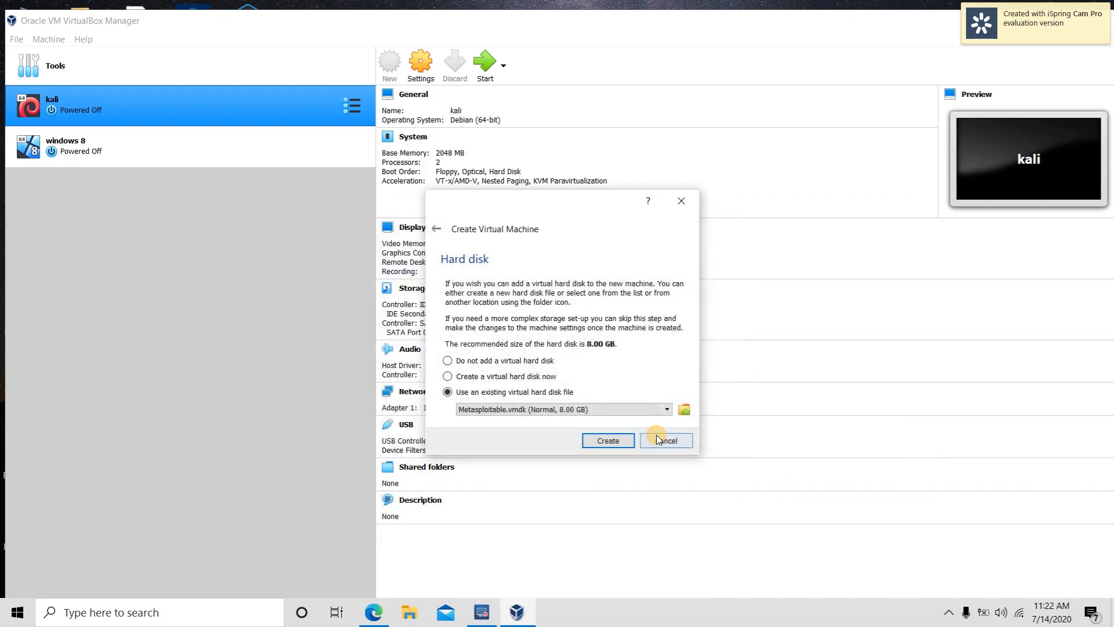
left_click(601, 443)
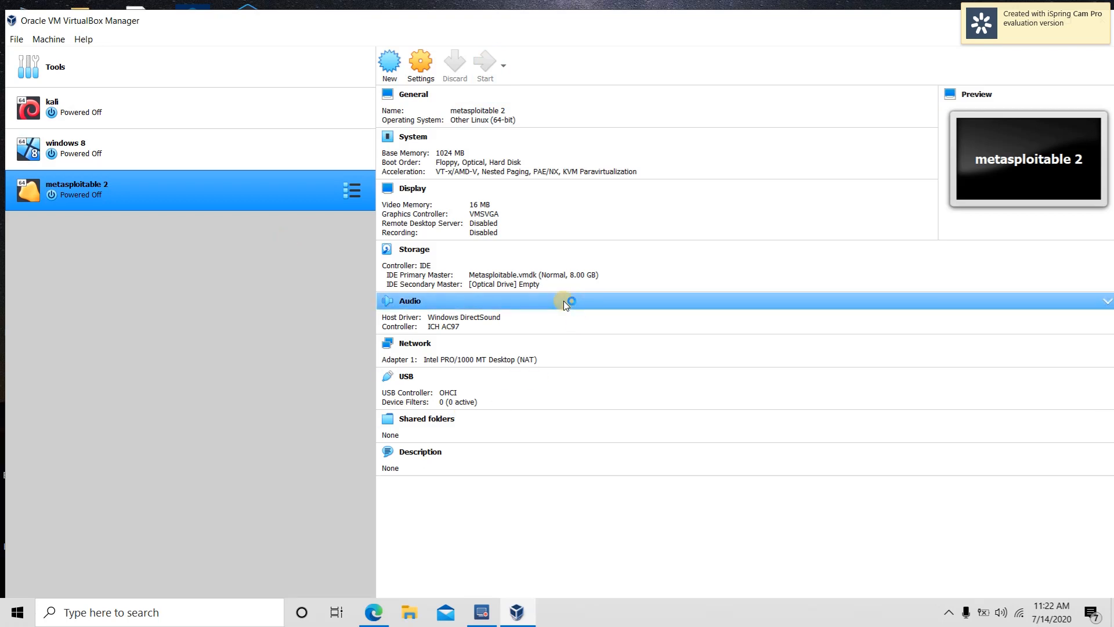
Step: Start the metasploitable 2 machine, bring its window into view and dismiss the keyboard capture and mouse integration notices
left_click(525, 614)
left_click(525, 613)
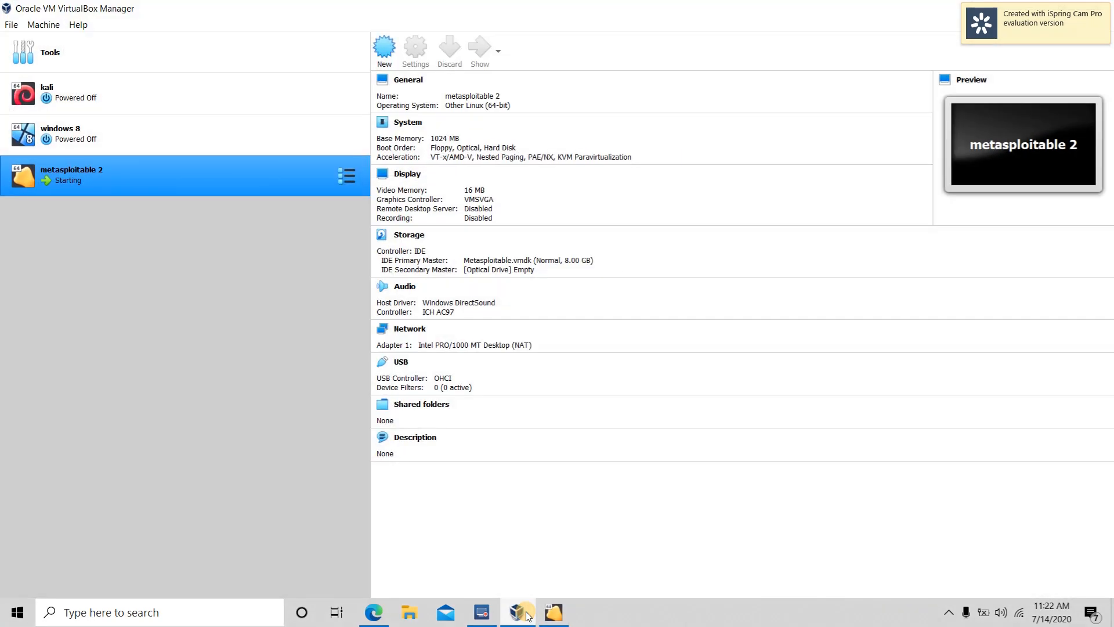
left_click(563, 620)
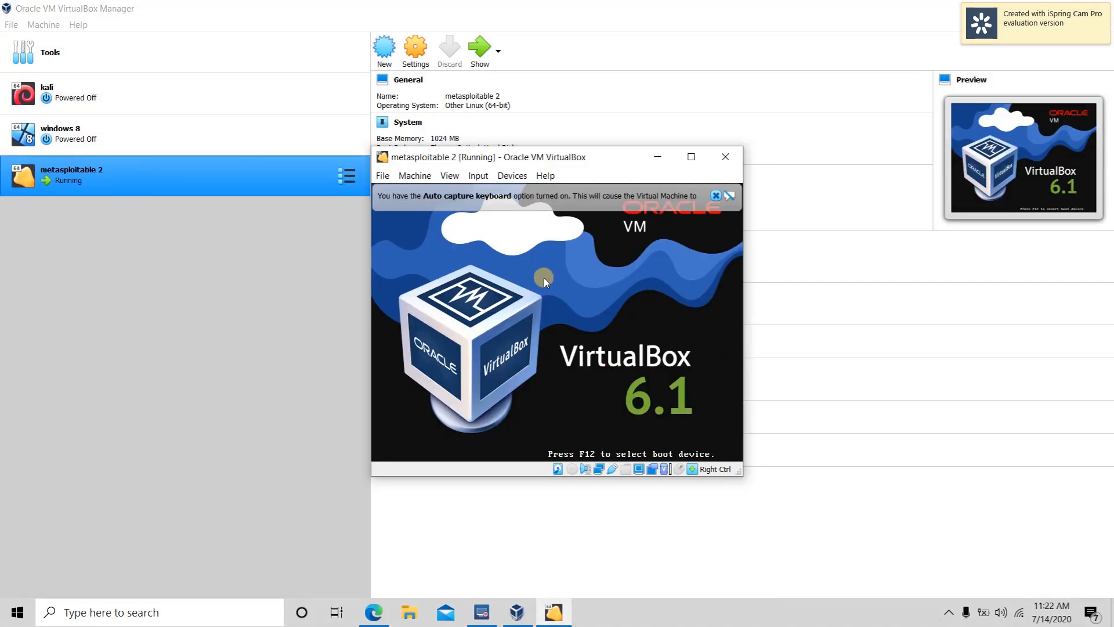
left_click_drag(523, 156, 506, 57)
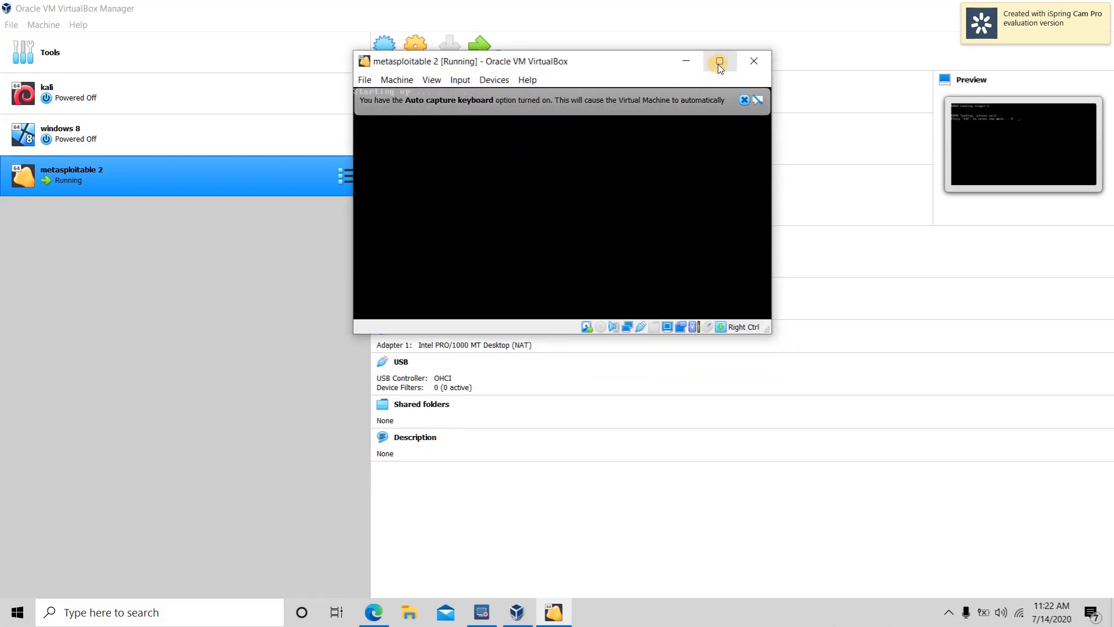
left_click(744, 100)
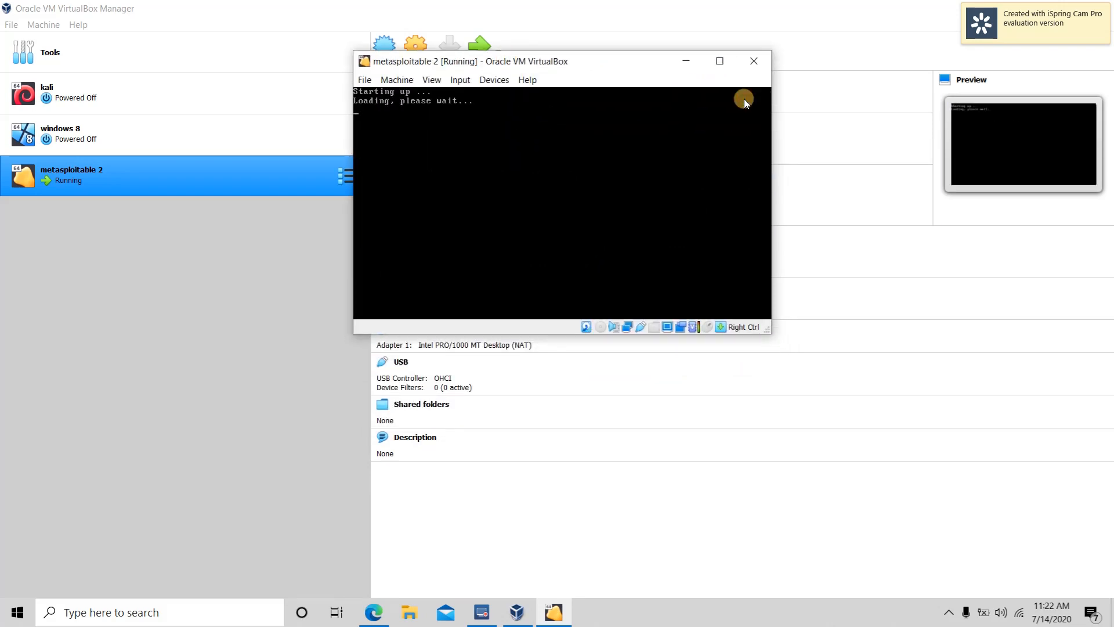
left_click(490, 143)
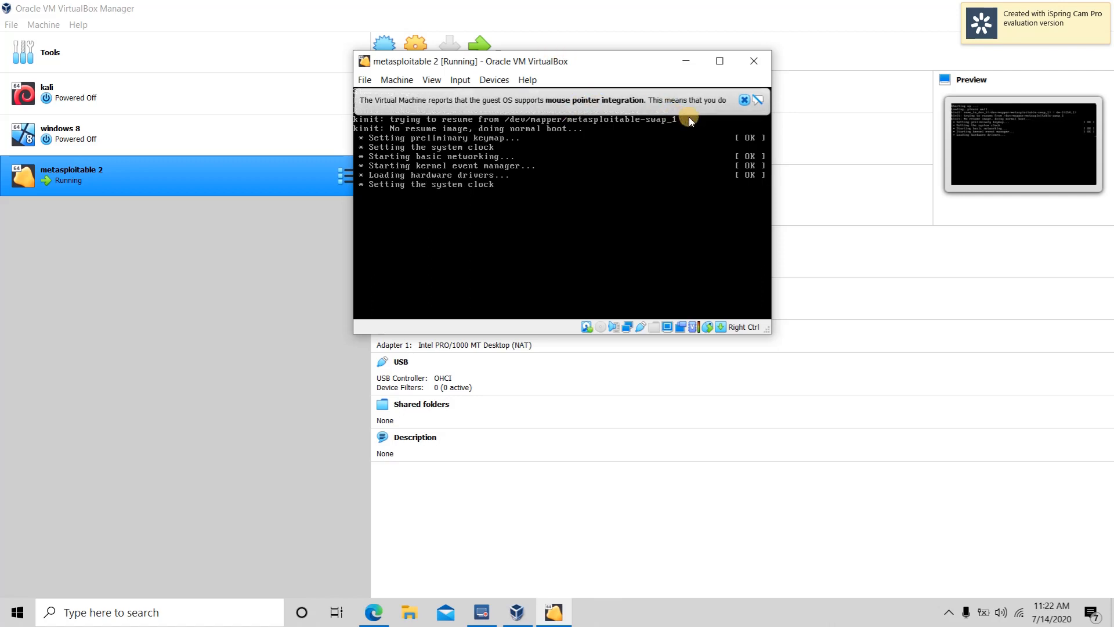
left_click(745, 99)
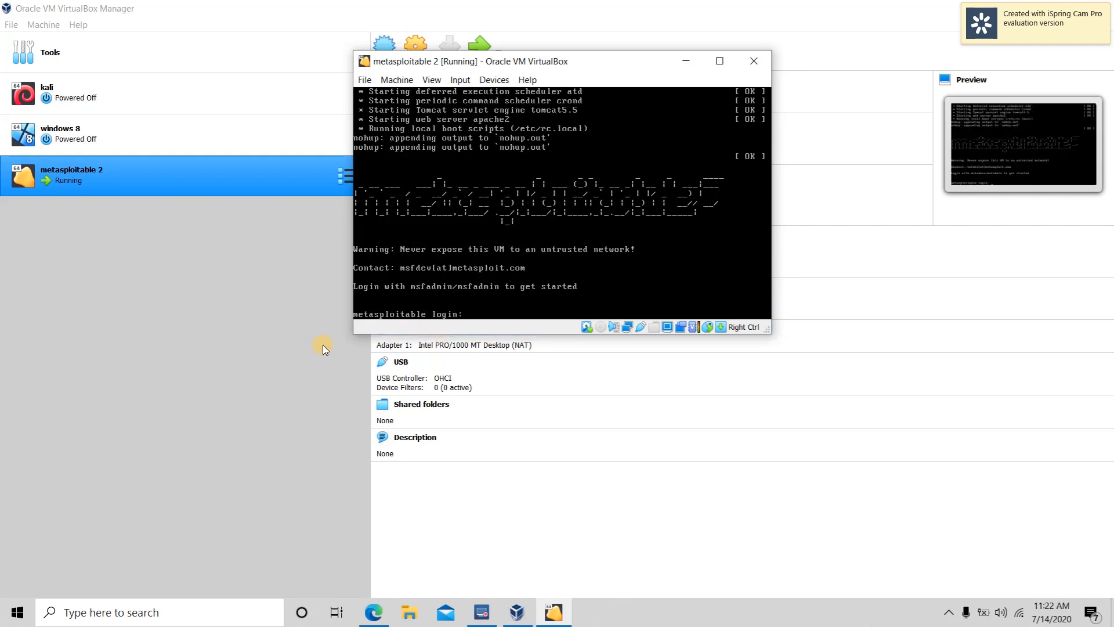
Step: Log in at the metasploitable console with the default username and account password
type("sfadmin")
key("Return")
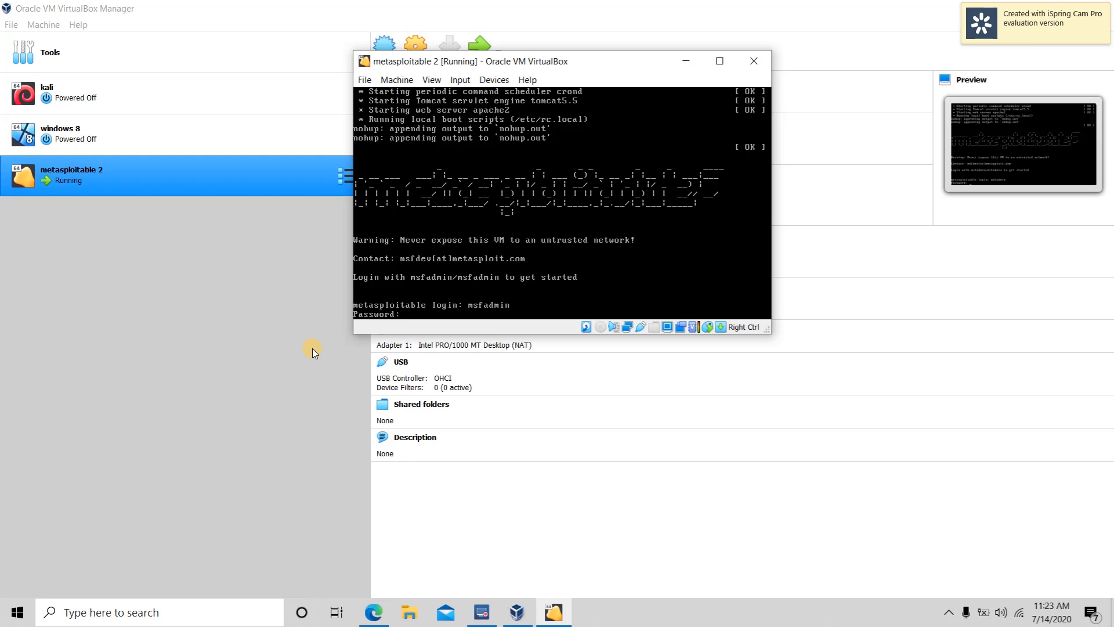
key("Return")
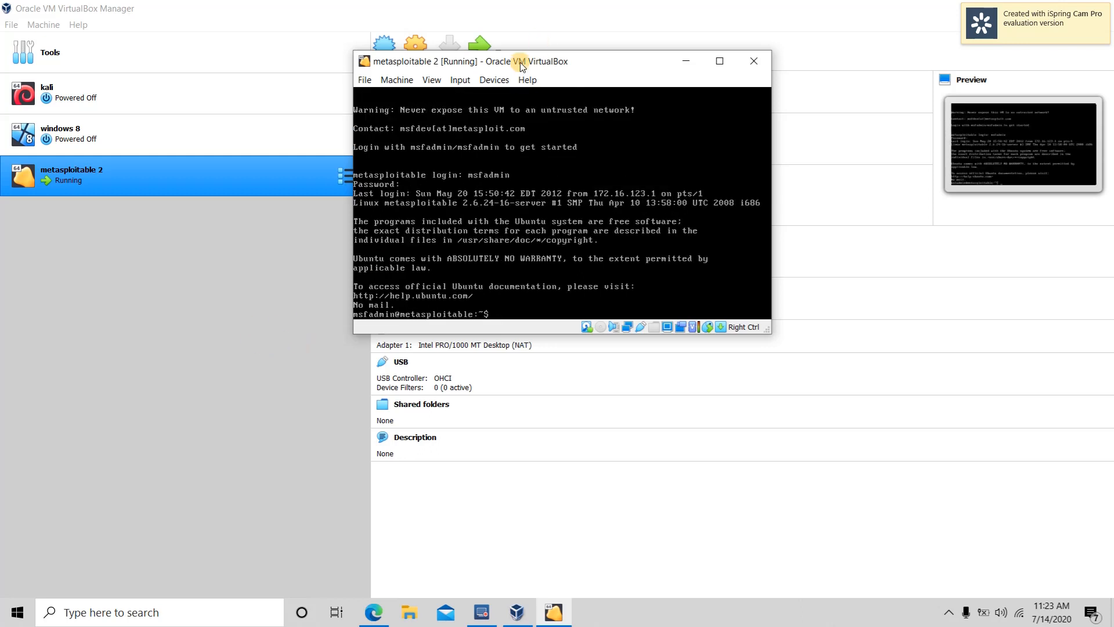
Step: Maximize the virtual machine window, check the network configuration with ifconfig, and return to the VirtualBox Manager
double_click(613, 61)
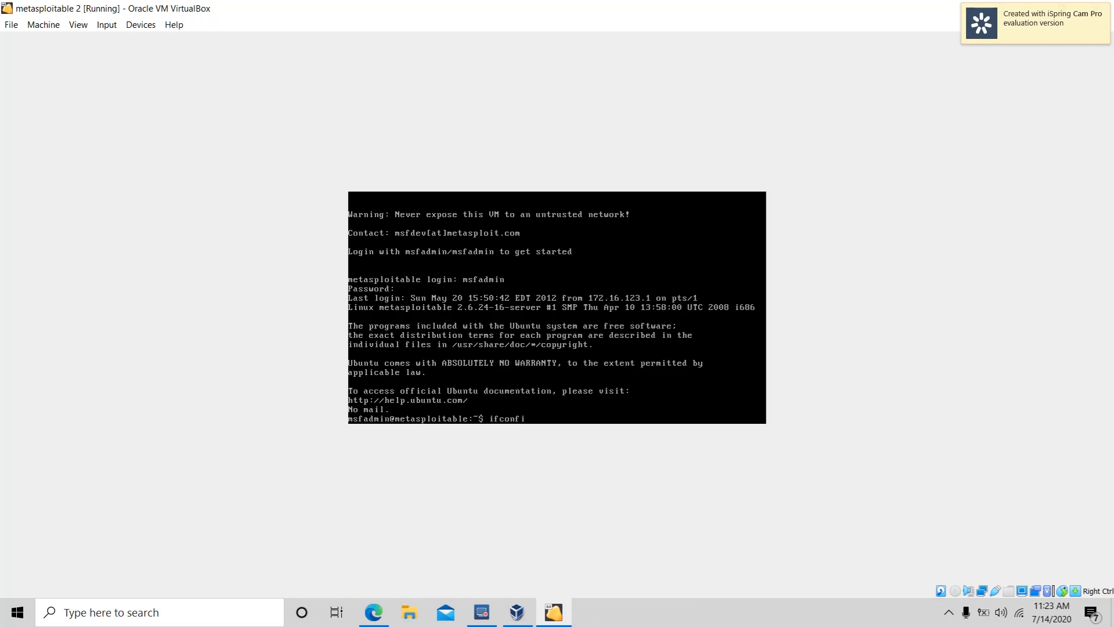
key("Return")
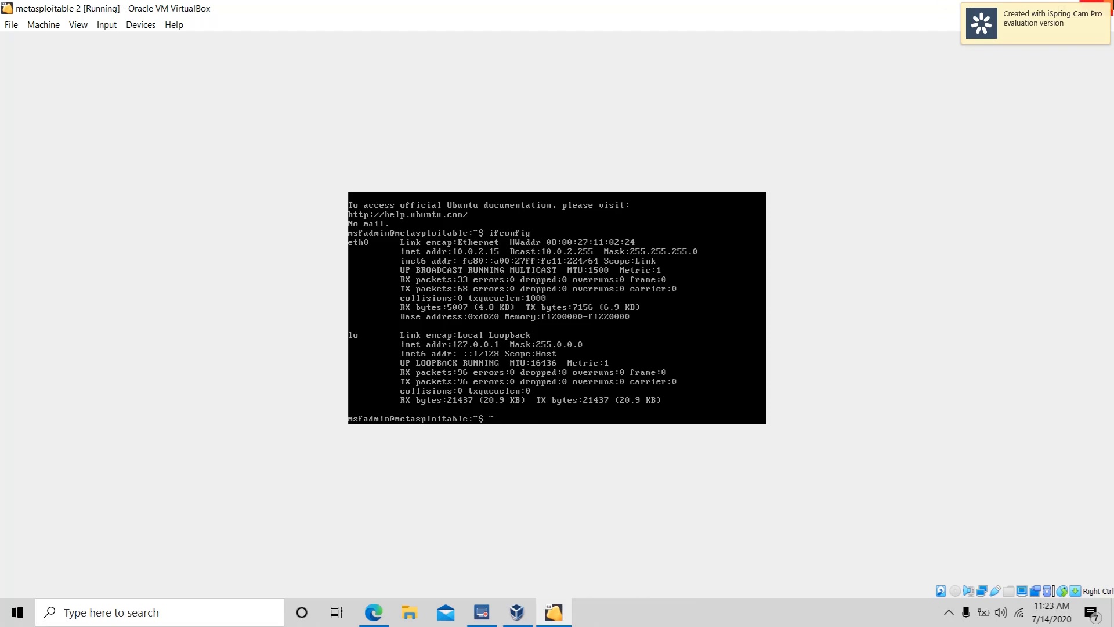
left_click(1029, 9)
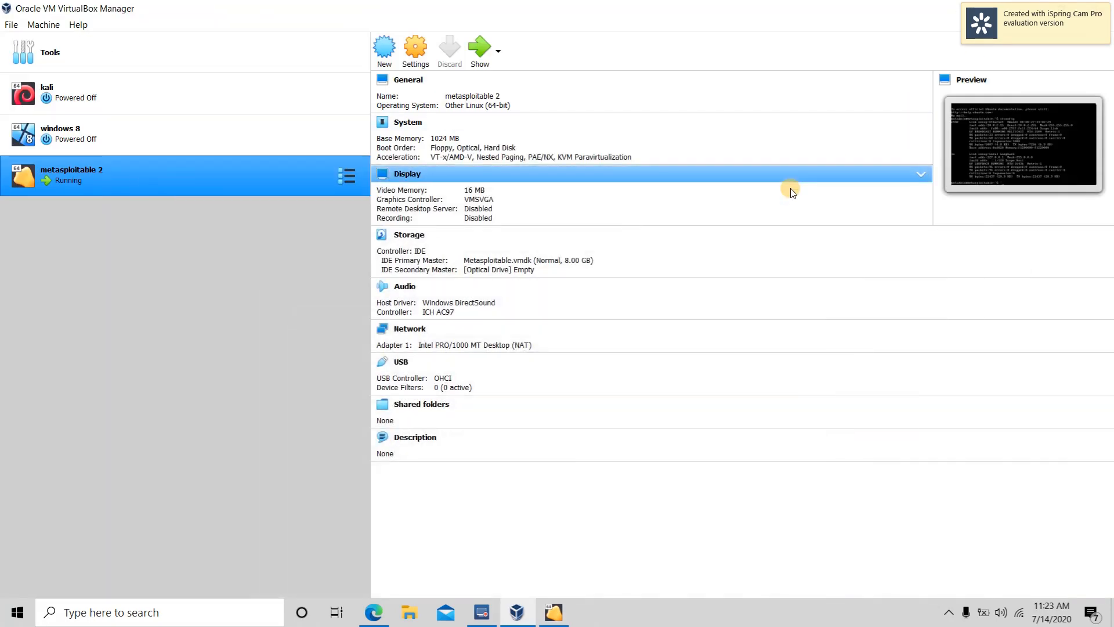